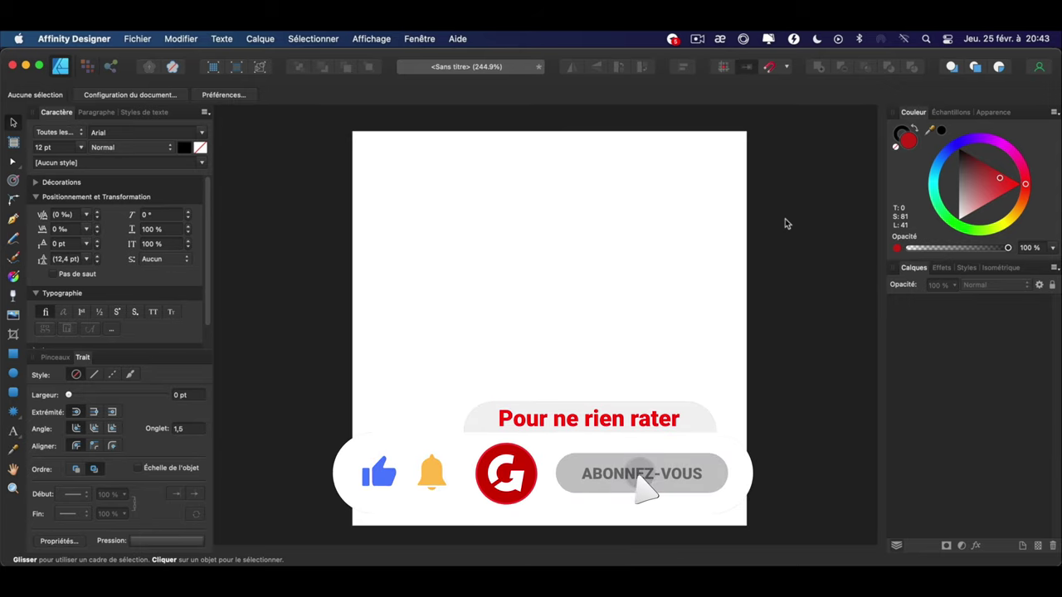
Draw a large red circle and place a smaller 15.4 mm copy at its upper right
{"action": "key", "text": "m"}
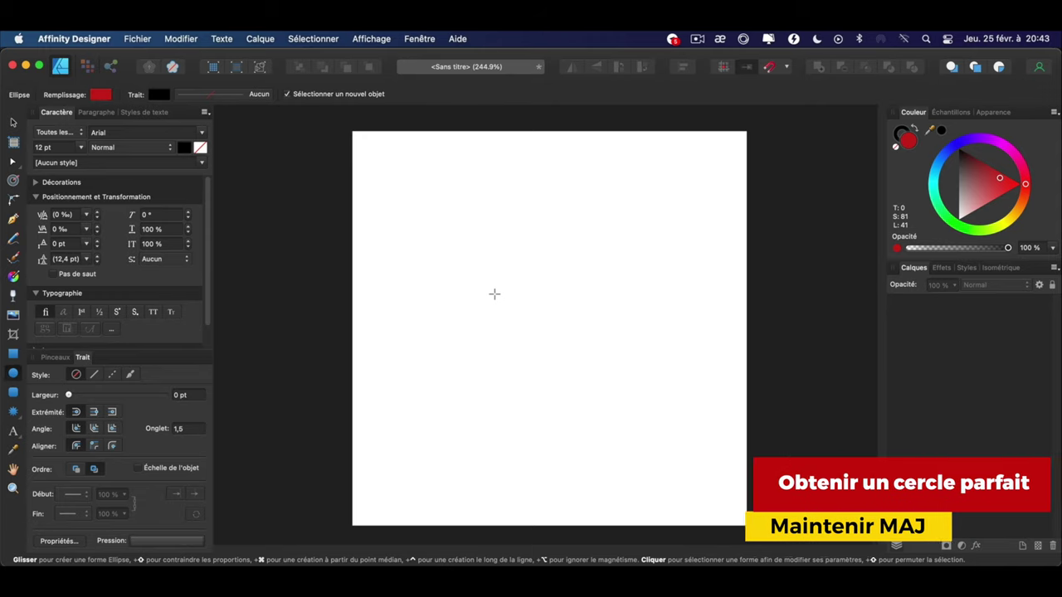
{"action": "left_click_drag", "start_coordinate": [423, 248], "coordinate": [546, 371]}
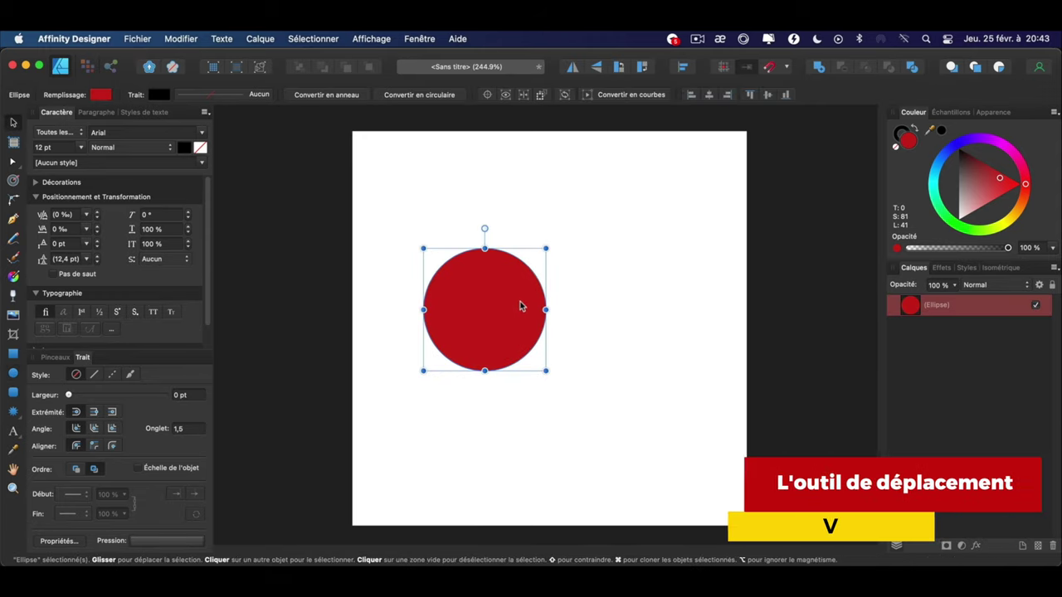
{"action": "key", "text": "v"}
{"action": "mouse_move", "coordinate": [522, 311]}
{"action": "left_mouse_down"}
{"action": "mouse_move", "coordinate": [554, 291]}
{"action": "mouse_move", "coordinate": [596, 220]}
{"action": "left_mouse_up"}
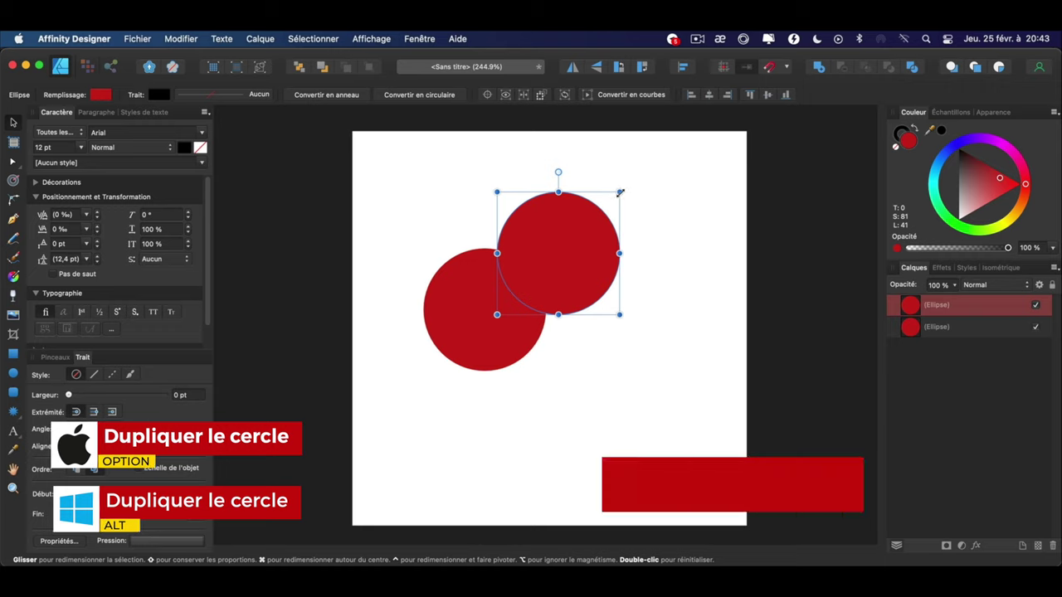
{"action": "left_click_drag", "start_coordinate": [614, 196], "coordinate": [561, 249]}
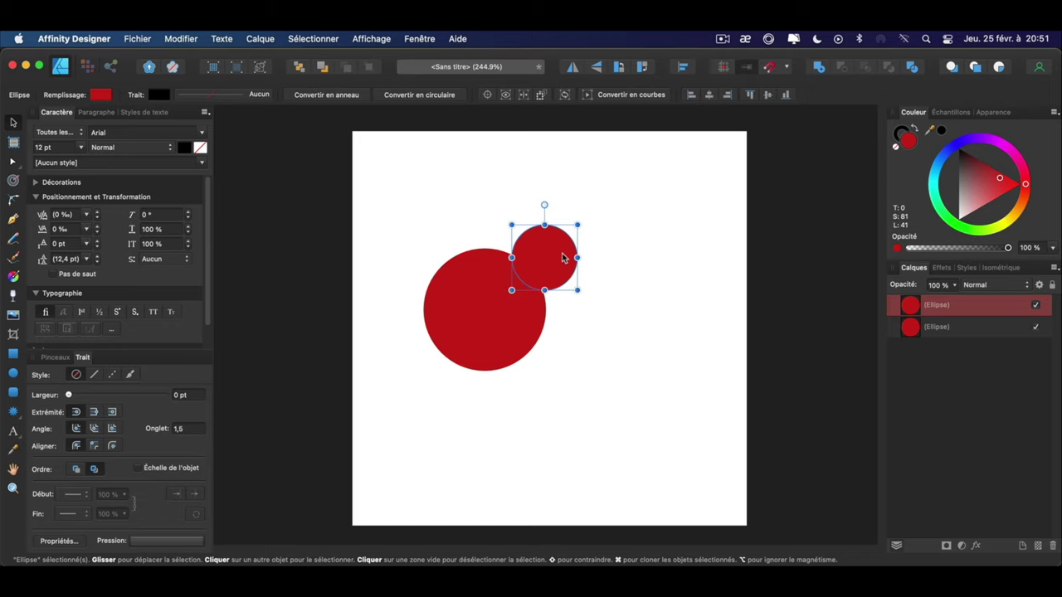
Add a small circle copy against the lower left of the large circle, then select all three circles
{"action": "mouse_move", "coordinate": [562, 258]}
{"action": "left_mouse_down"}
{"action": "mouse_move", "coordinate": [477, 373]}
{"action": "mouse_move", "coordinate": [459, 370]}
{"action": "left_mouse_up"}
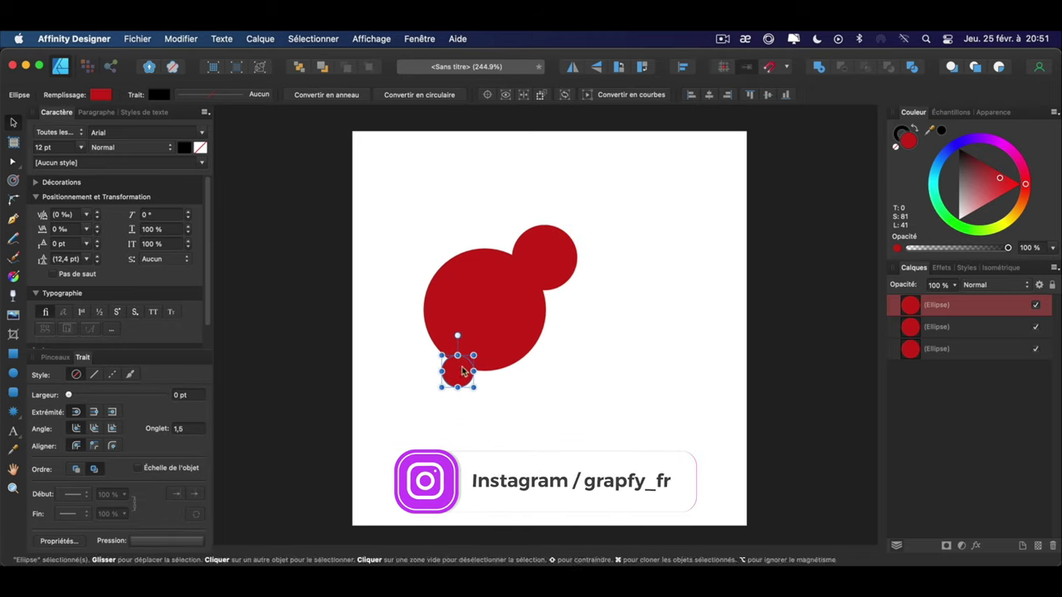
{"action": "left_click", "coordinate": [354, 264]}
{"action": "left_click_drag", "start_coordinate": [383, 182], "coordinate": [653, 426]}
{"action": "left_click", "coordinate": [259, 38]}
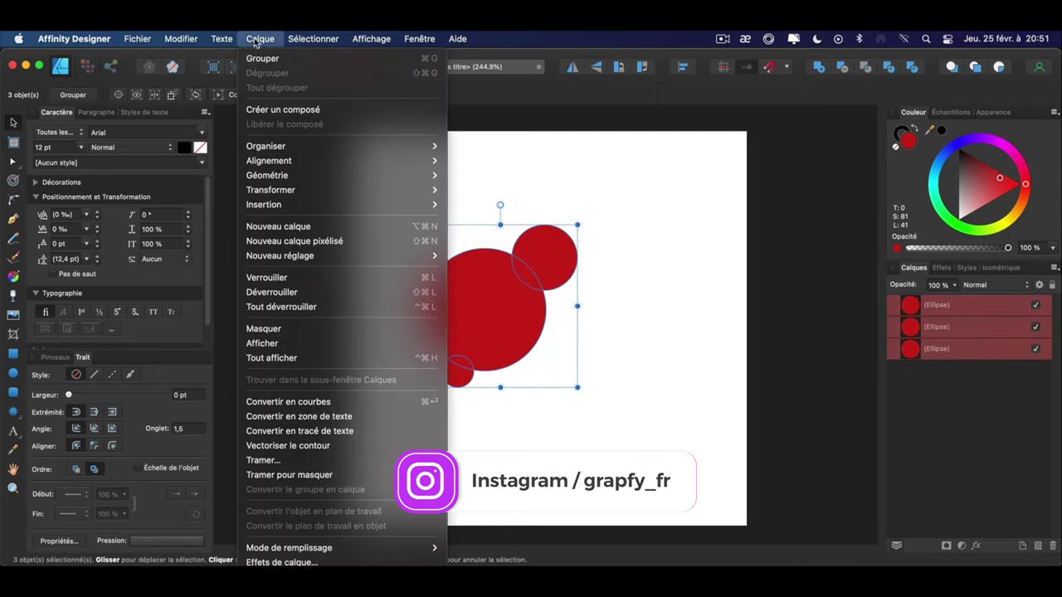
Merge the three ellipses via Calque > Créer un composé and expand the Composé layer
{"action": "left_click", "coordinate": [347, 107]}
{"action": "left_click", "coordinate": [894, 304]}
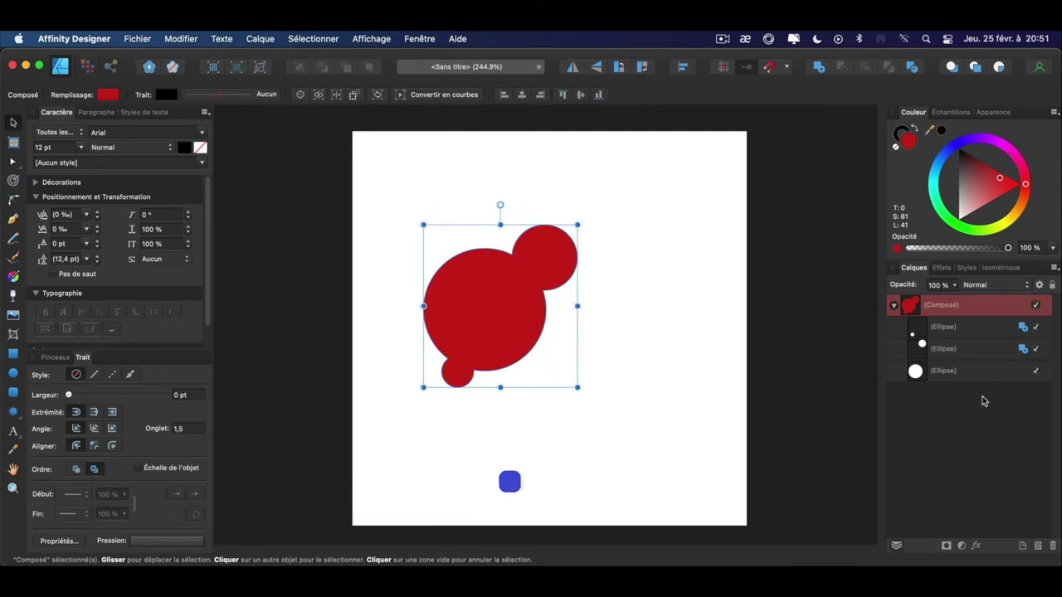
{"action": "left_click", "coordinate": [593, 343]}
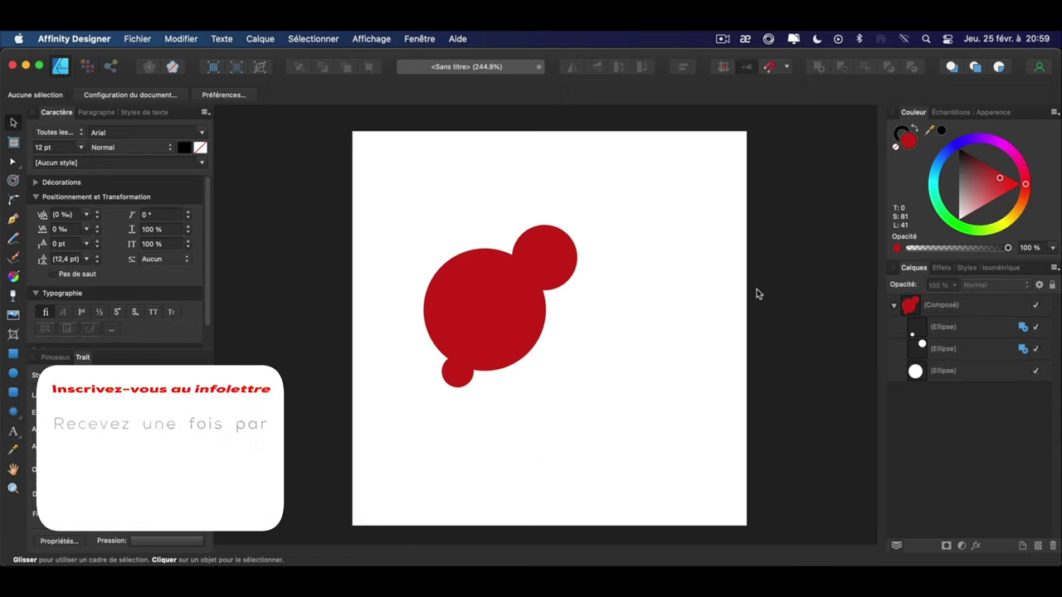
{"action": "left_click", "coordinate": [107, 42]}
{"action": "left_click", "coordinate": [131, 146]}
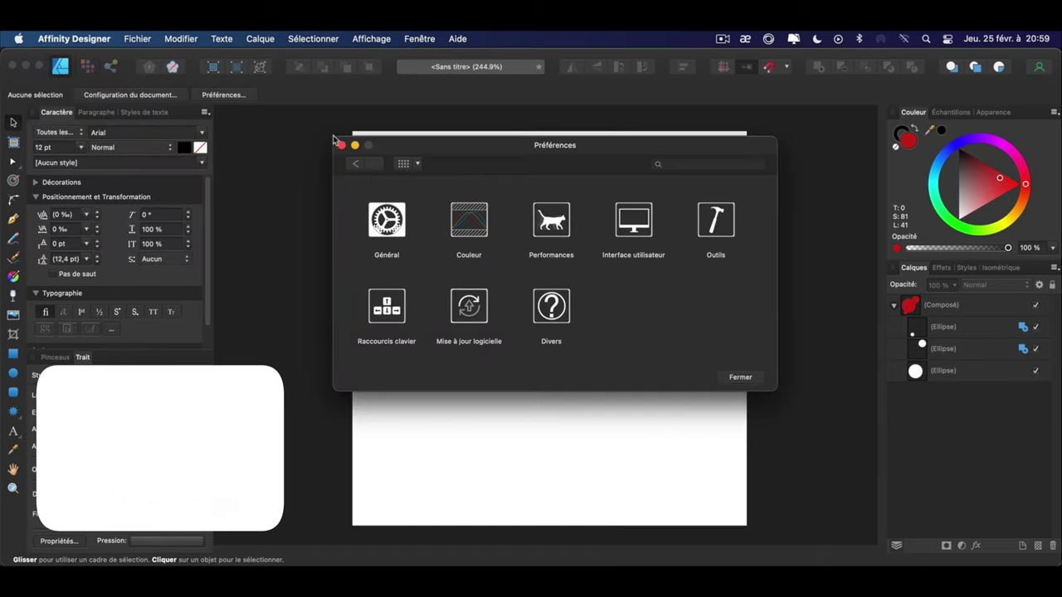
{"action": "left_click", "coordinate": [740, 376]}
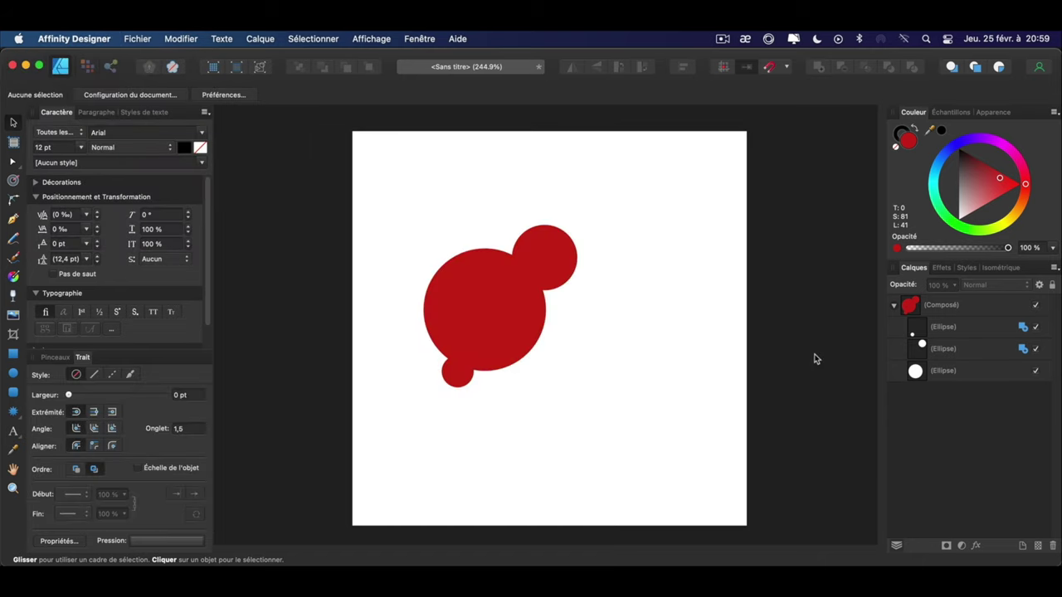
{"action": "left_click", "coordinate": [240, 95]}
{"action": "left_click", "coordinate": [387, 312]}
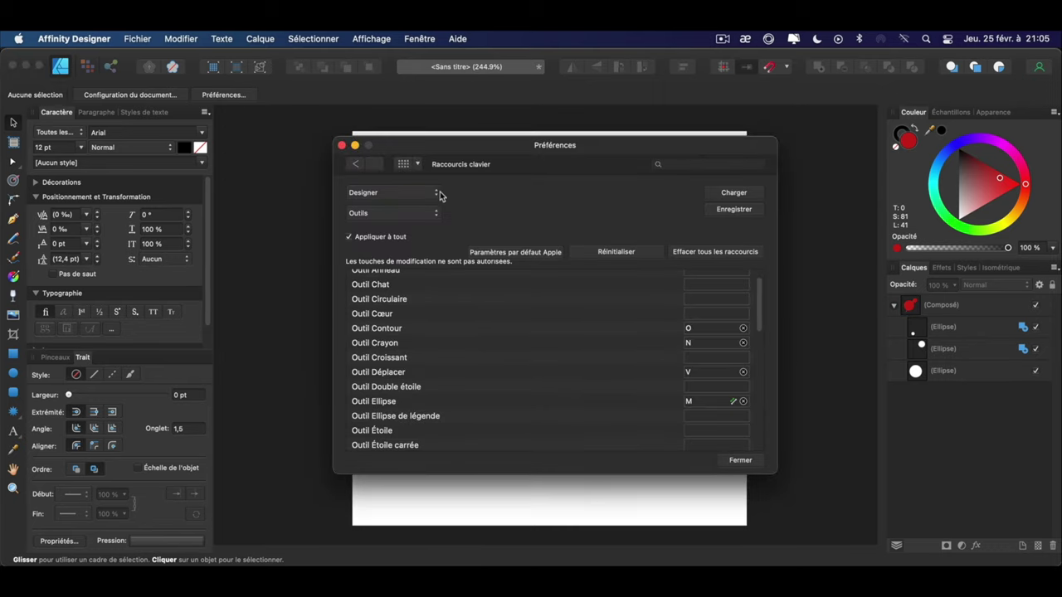
{"action": "left_click", "coordinate": [433, 194]}
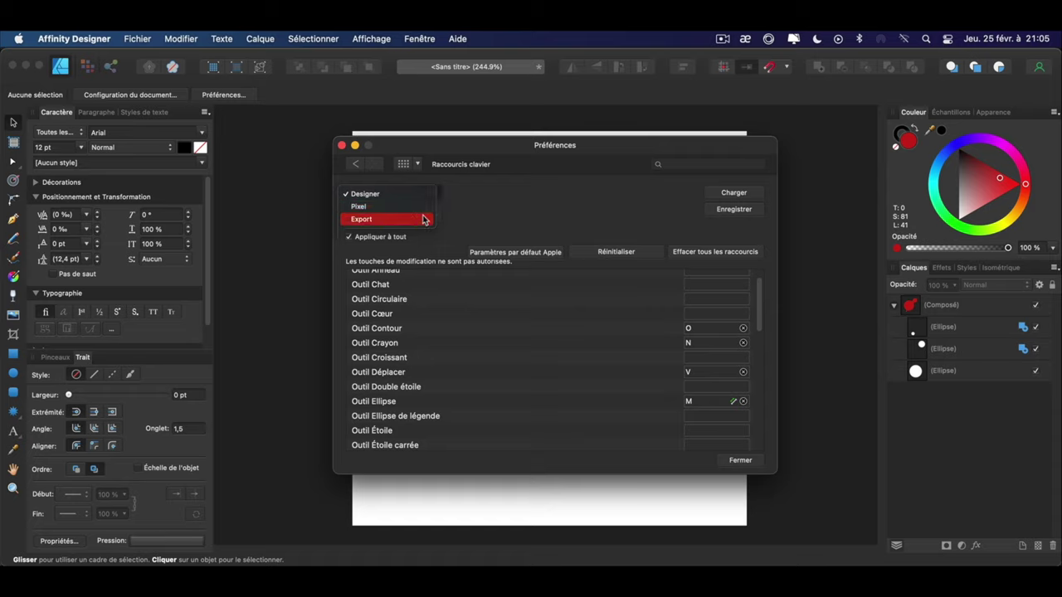
{"action": "left_click", "coordinate": [473, 208]}
{"action": "left_click", "coordinate": [414, 217]}
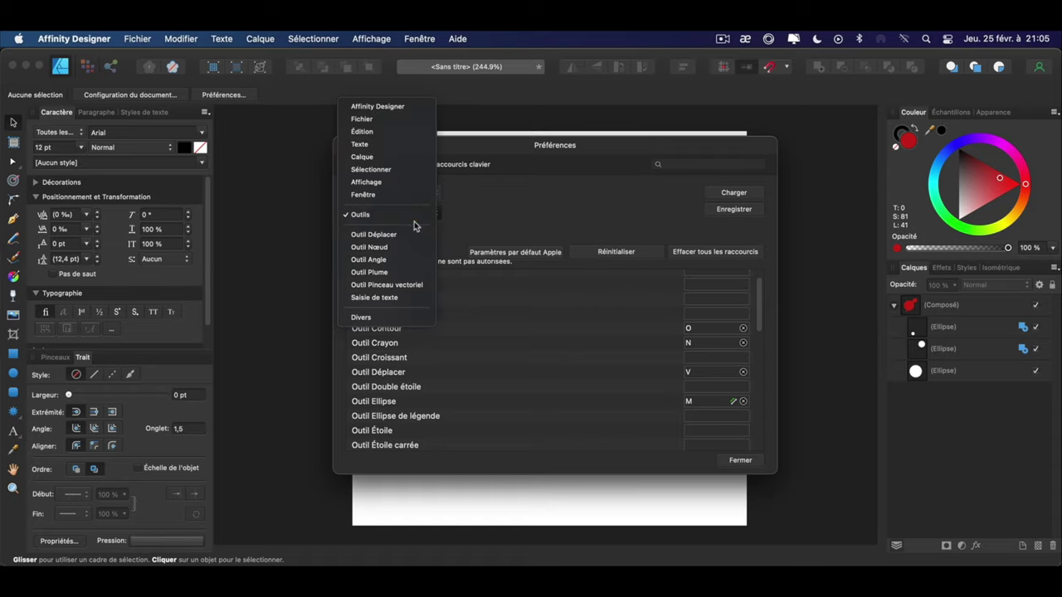
{"action": "left_click", "coordinate": [414, 214]}
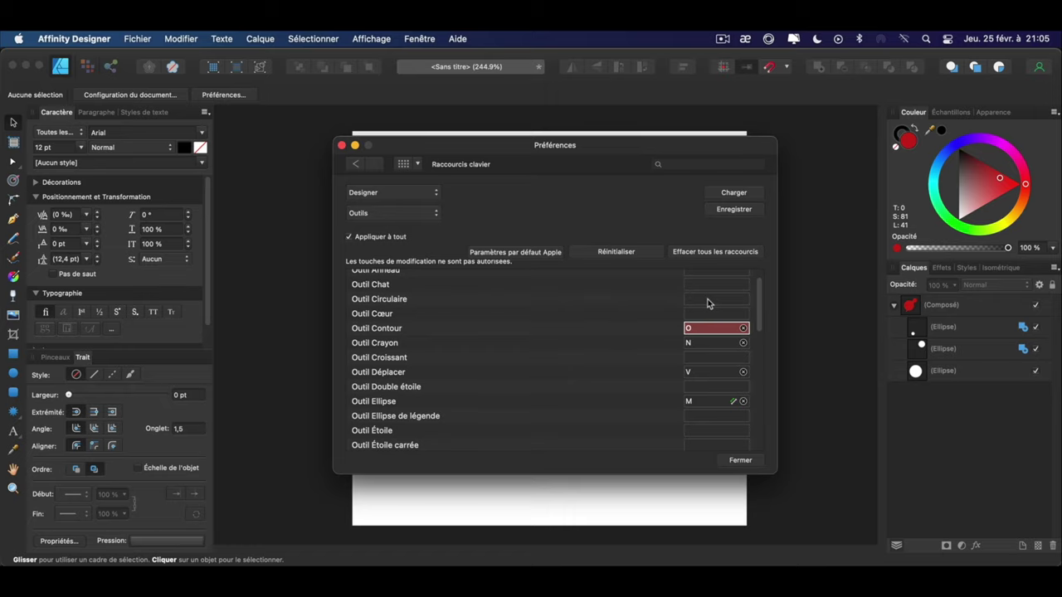
Give the red compound a -3 mm contour so the circle joins become smooth
{"action": "left_click", "coordinate": [741, 461]}
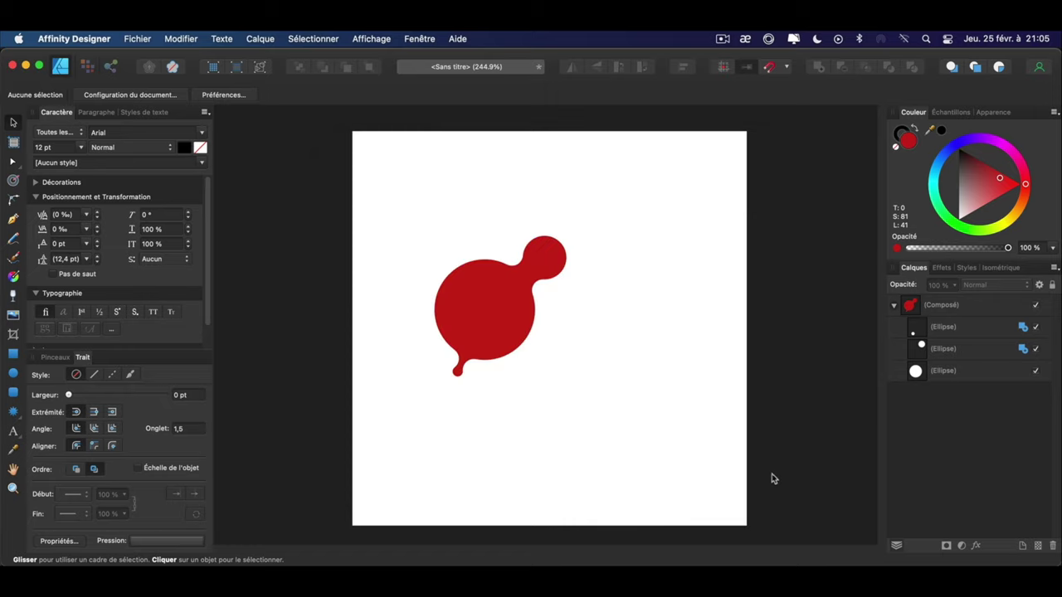
{"action": "left_click_drag", "start_coordinate": [395, 189], "coordinate": [622, 413]}
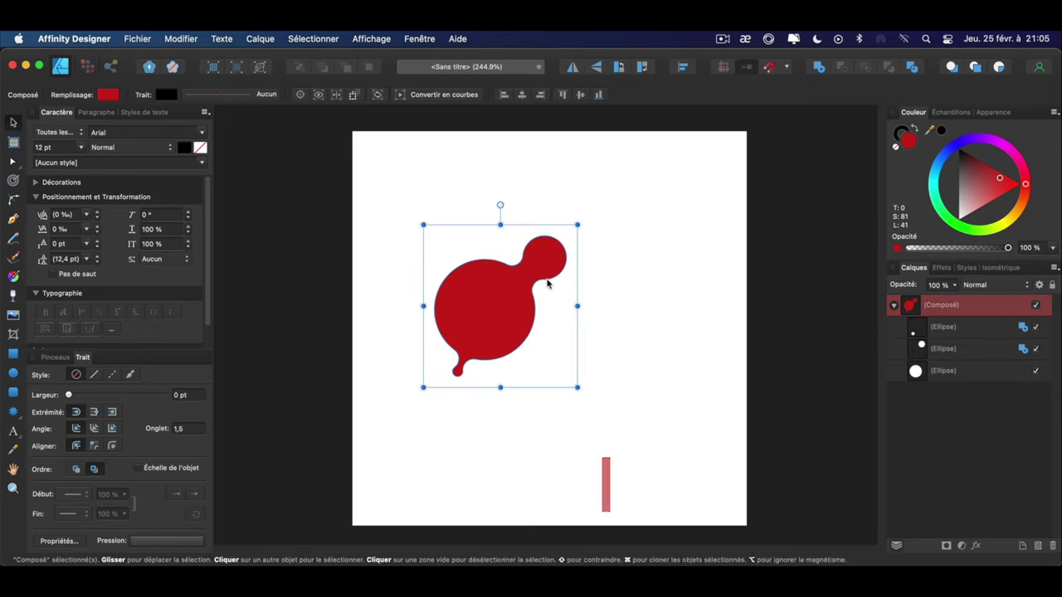
{"action": "key", "text": "o"}
{"action": "mouse_move", "coordinate": [504, 301]}
{"action": "left_mouse_down"}
{"action": "mouse_move", "coordinate": [493, 304]}
{"action": "mouse_move", "coordinate": [509, 304]}
{"action": "left_mouse_up"}
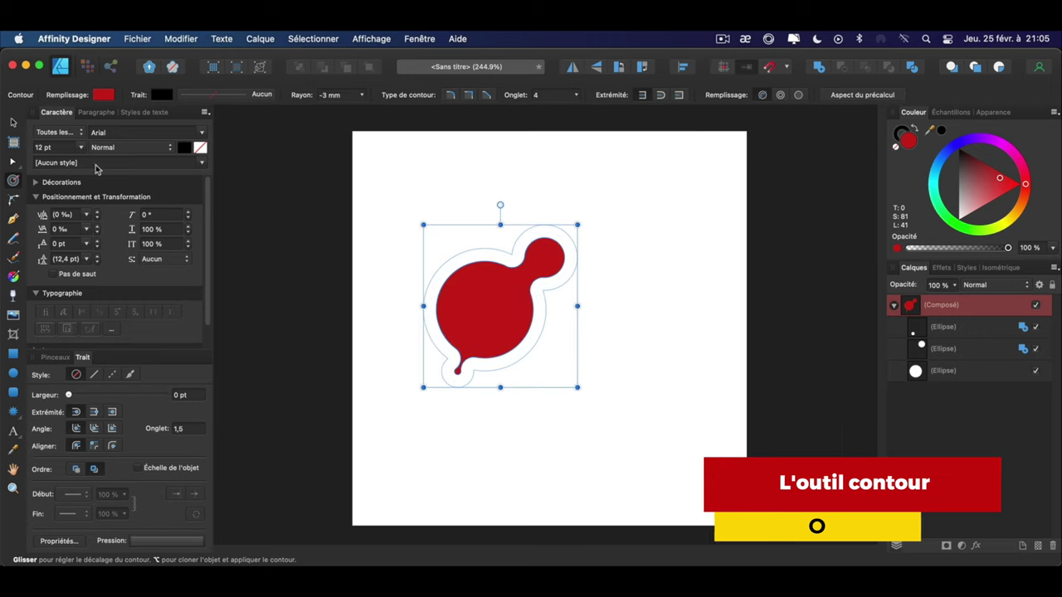
Duplicate a small inner circle and drag the copy down to the blob's lower right
{"action": "key", "text": "v"}
{"action": "left_click", "coordinate": [645, 310]}
{"action": "double_click", "coordinate": [552, 255]}
{"action": "mouse_move", "coordinate": [552, 254]}
{"action": "left_mouse_down"}
{"action": "mouse_move", "coordinate": [507, 367]}
{"action": "mouse_move", "coordinate": [606, 351]}
{"action": "mouse_move", "coordinate": [552, 363]}
{"action": "mouse_move", "coordinate": [671, 444]}
{"action": "left_mouse_up"}
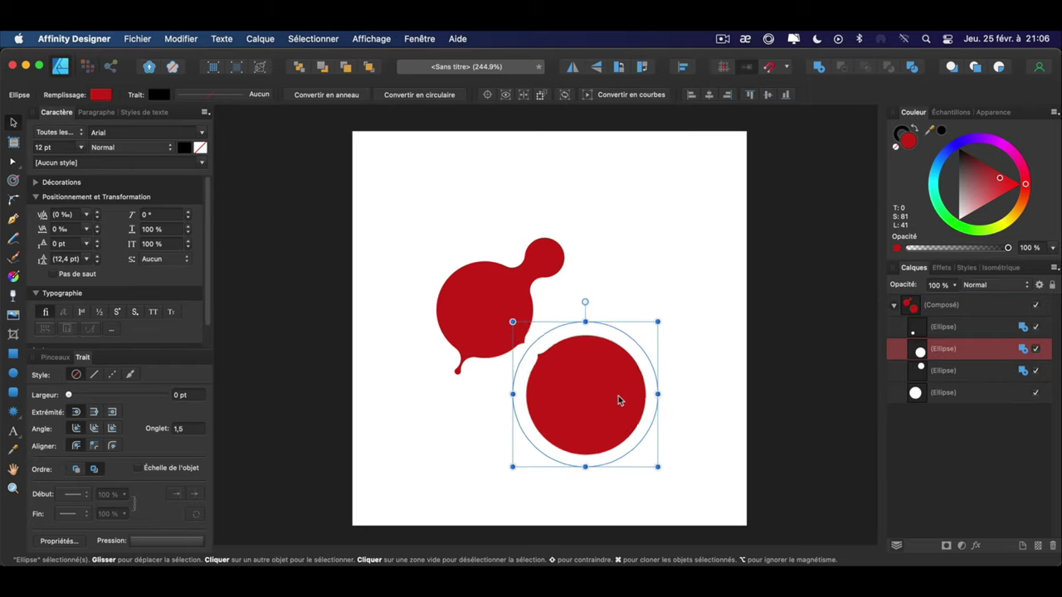
Resize the new circle and tuck it into the blob's lower right edge
{"action": "left_click_drag", "start_coordinate": [621, 398], "coordinate": [616, 394]}
{"action": "left_click", "coordinate": [678, 311]}
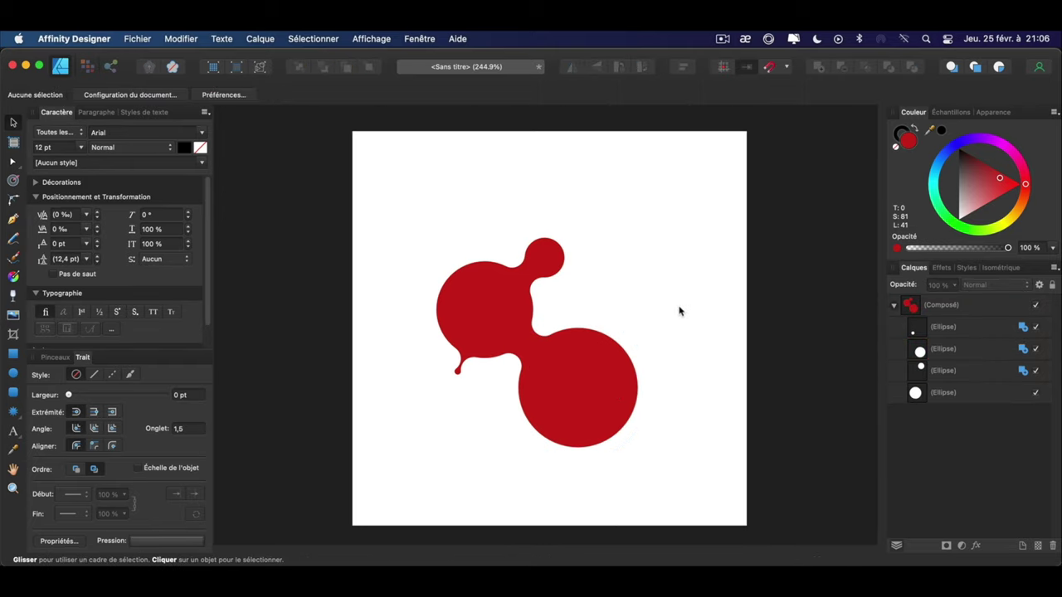
{"action": "left_click", "coordinate": [607, 391]}
{"action": "mouse_move", "coordinate": [639, 434]}
{"action": "left_mouse_down"}
{"action": "mouse_move", "coordinate": [550, 343]}
{"action": "mouse_move", "coordinate": [558, 305]}
{"action": "left_mouse_up"}
{"action": "left_click", "coordinate": [633, 381]}
Fill the compound blob with blue and fine-tune the colour's saturation and lightness
{"action": "left_click", "coordinate": [942, 305]}
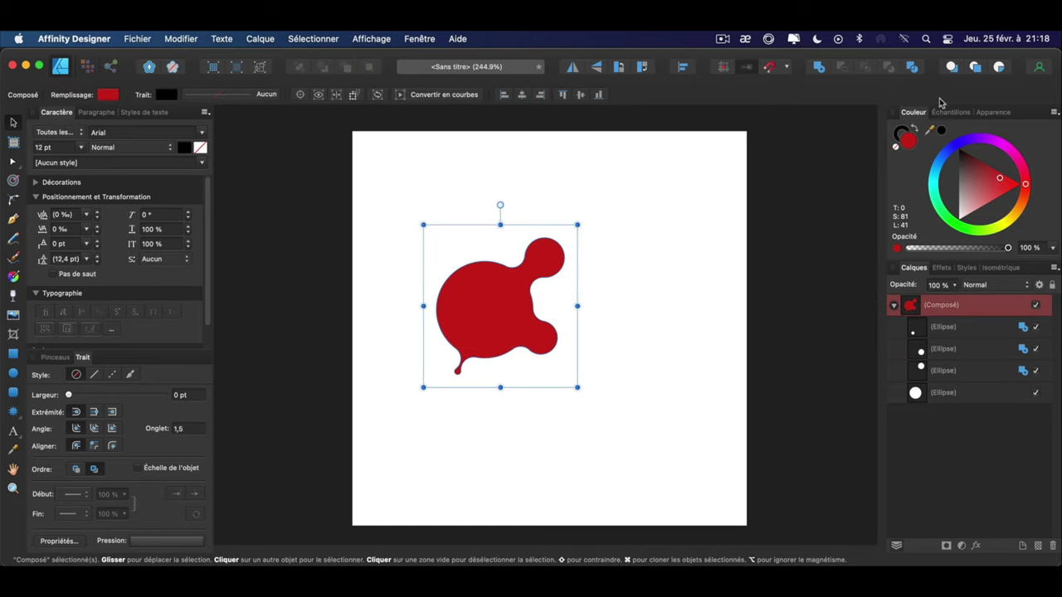
{"action": "left_click", "coordinate": [939, 160]}
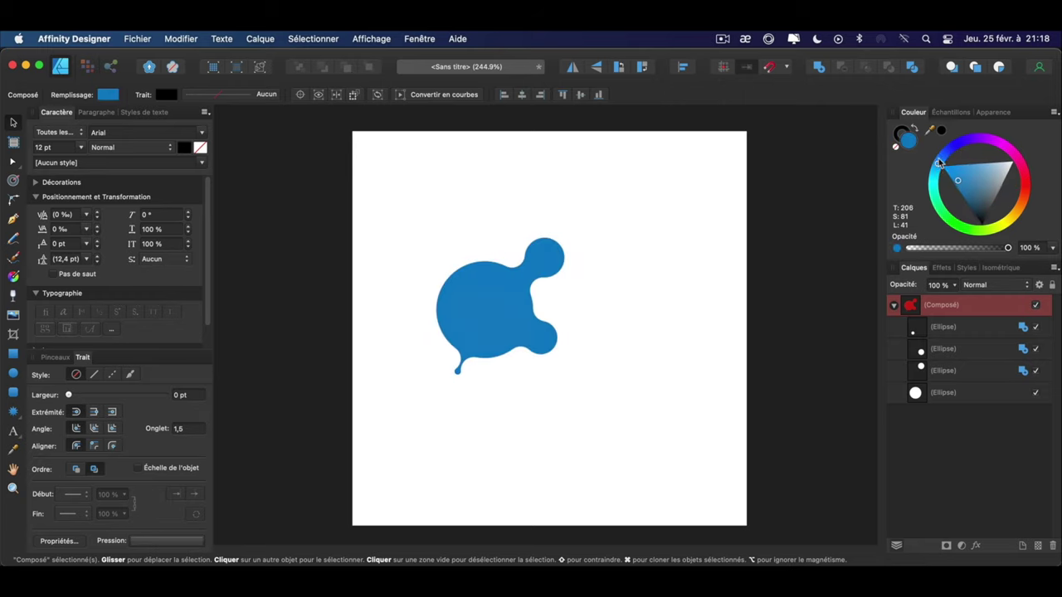
{"action": "left_click", "coordinate": [628, 350]}
{"action": "left_click", "coordinate": [546, 262]}
{"action": "double_click", "coordinate": [546, 262]}
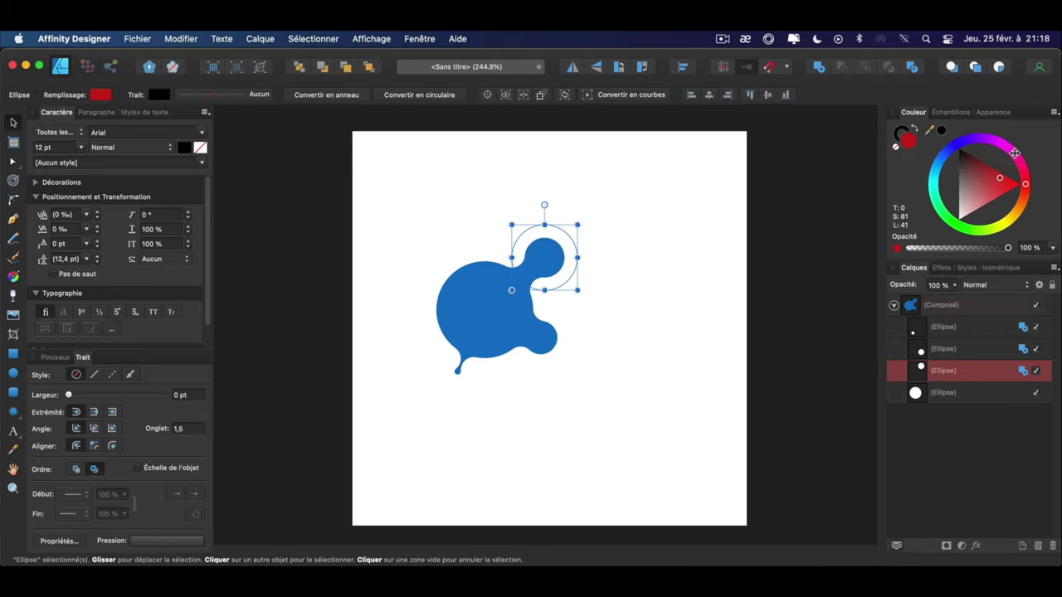
{"action": "left_click_drag", "start_coordinate": [997, 179], "coordinate": [999, 180]}
{"action": "left_click", "coordinate": [668, 363]}
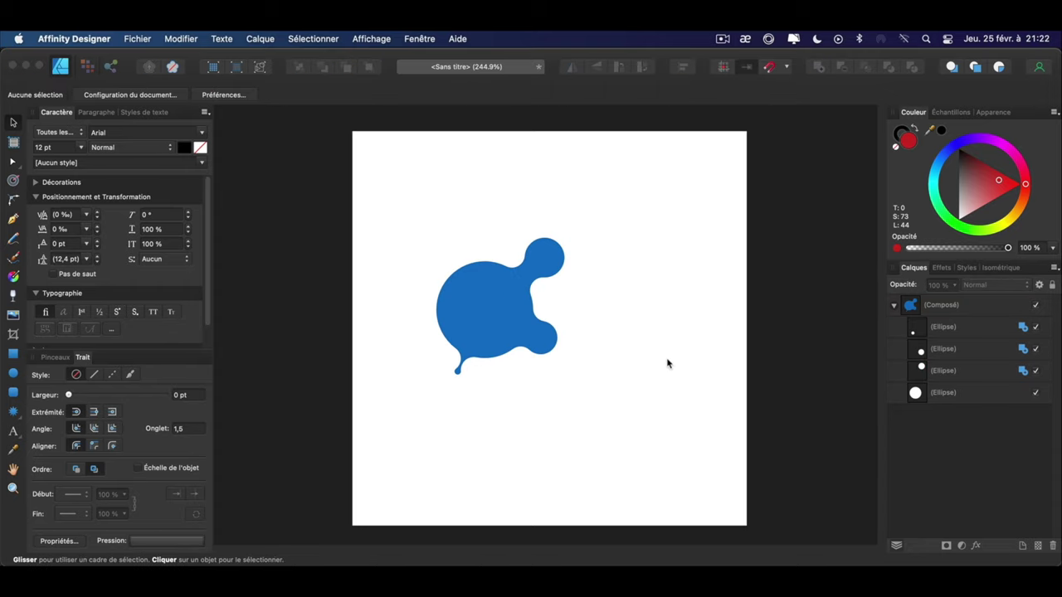
{"action": "double_click", "coordinate": [548, 263]}
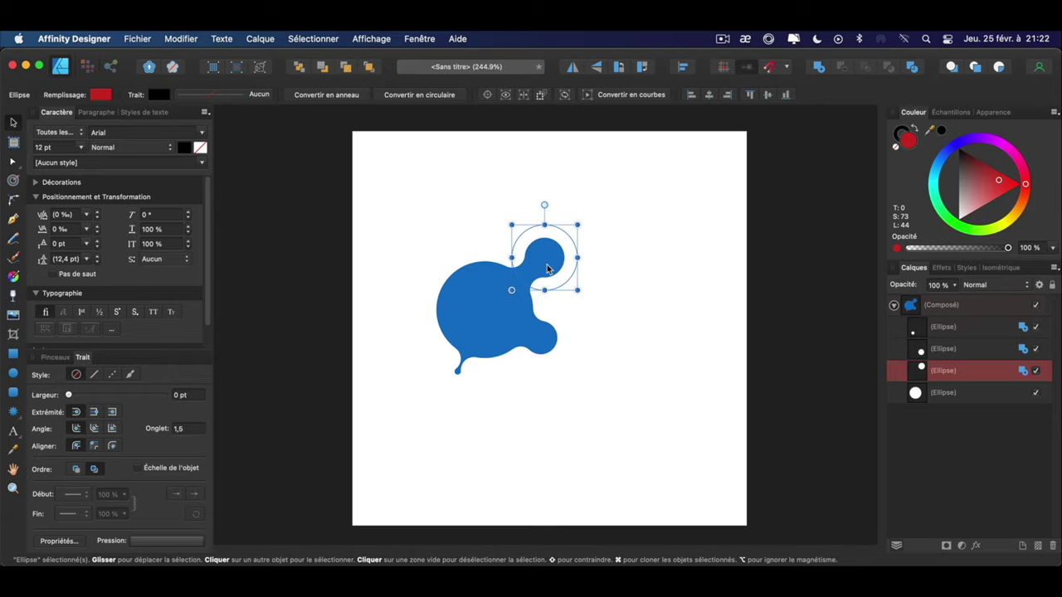
{"action": "left_click", "coordinate": [627, 263]}
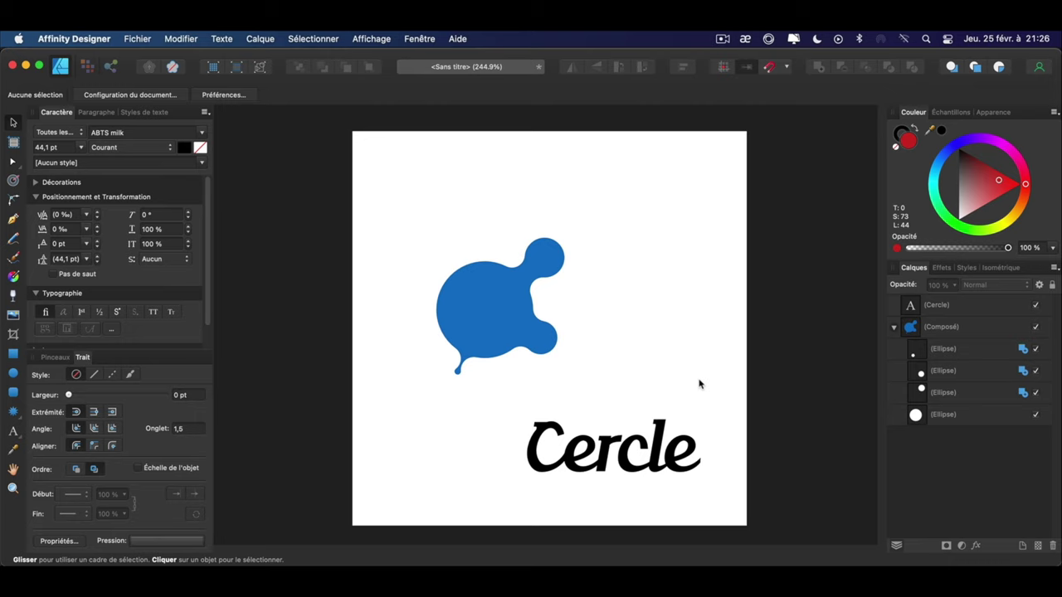
Duplicate the black 'Cercle' text with Cmd+J and select the copy
{"action": "left_click", "coordinate": [668, 422]}
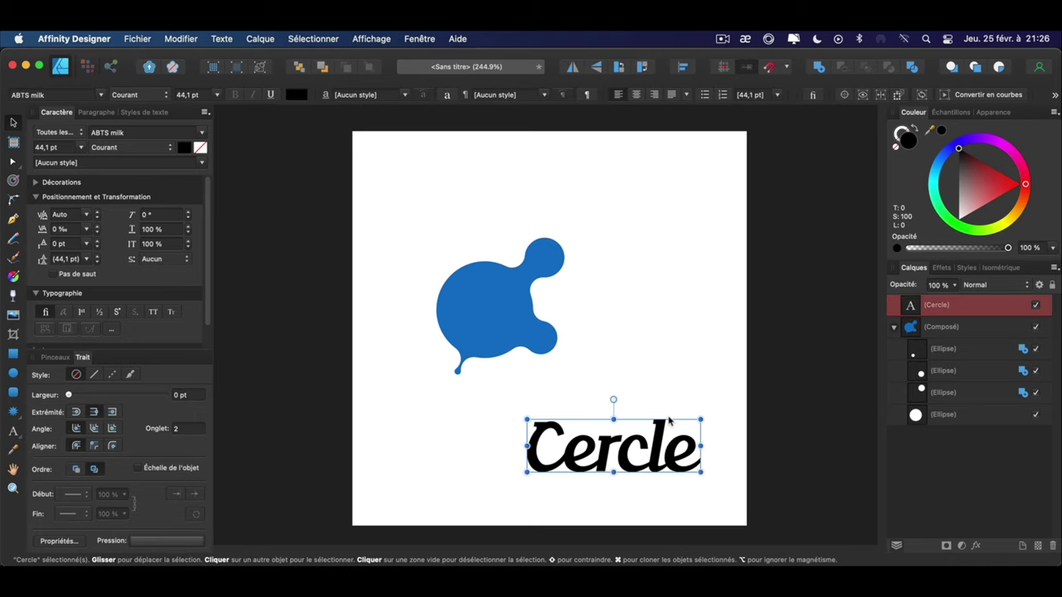
{"action": "key", "text": "super+j"}
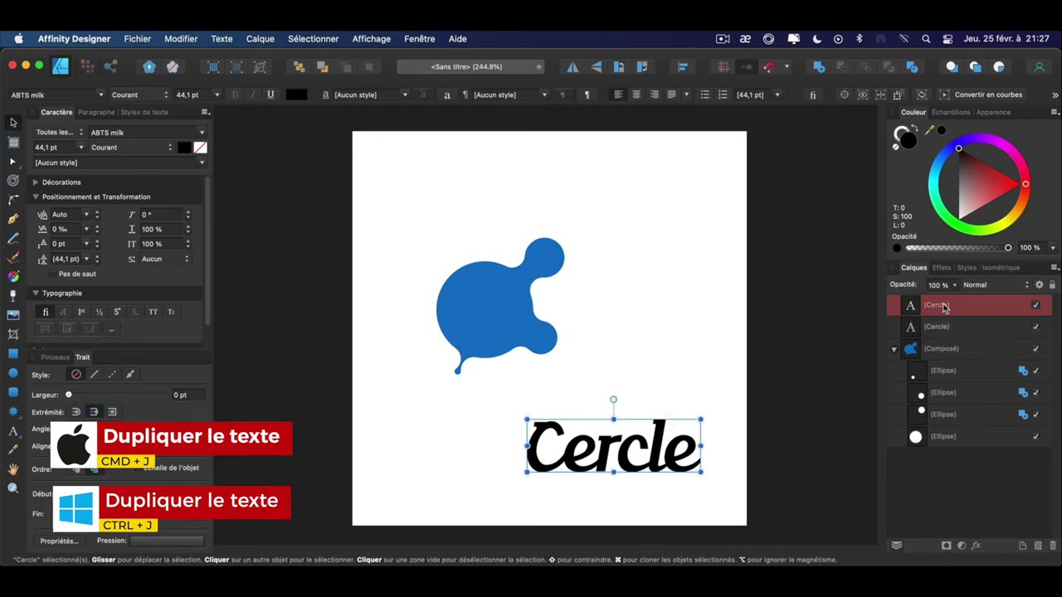
{"action": "left_click", "coordinate": [937, 327]}
Make the duplicate text red with an outward contour, and the top text white
{"action": "left_click", "coordinate": [1006, 189]}
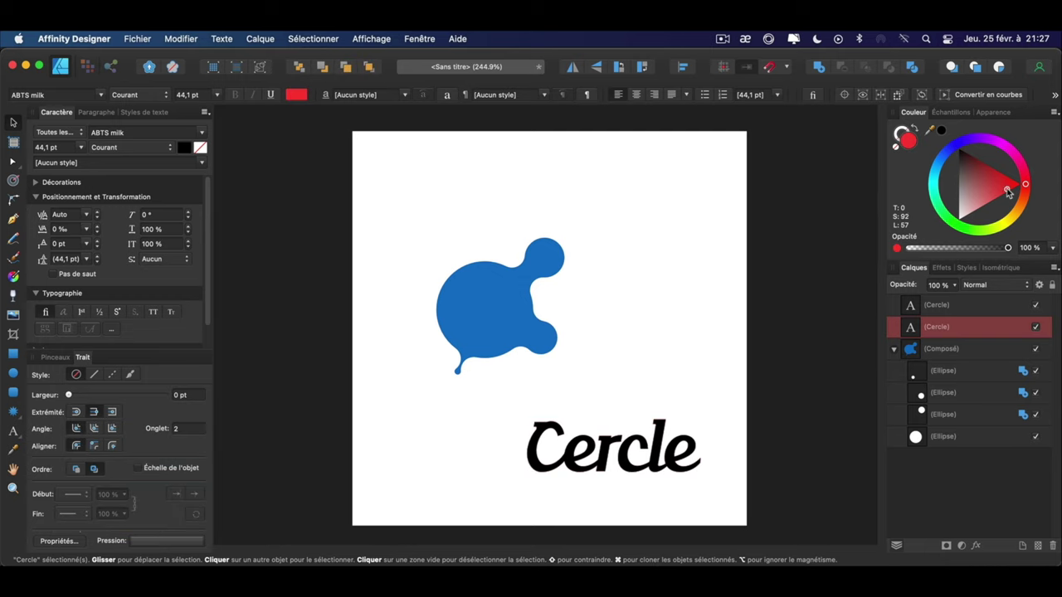
{"action": "key", "text": "o"}
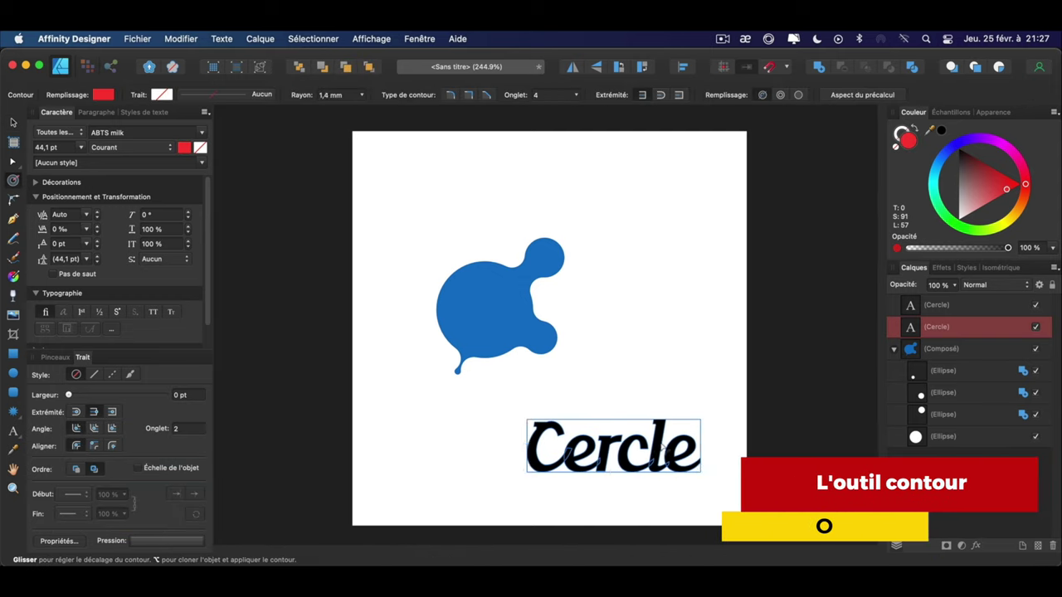
{"action": "mouse_move", "coordinate": [656, 431]}
{"action": "left_mouse_down"}
{"action": "mouse_move", "coordinate": [669, 445]}
{"action": "mouse_move", "coordinate": [669, 400]}
{"action": "left_mouse_up"}
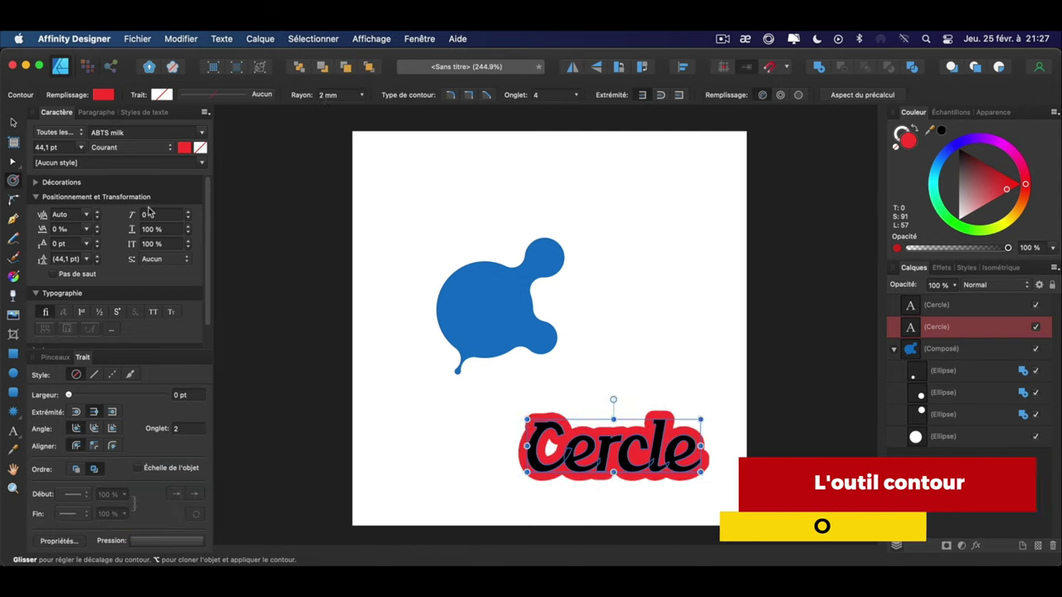
{"action": "left_click", "coordinate": [13, 122]}
{"action": "left_click", "coordinate": [937, 304]}
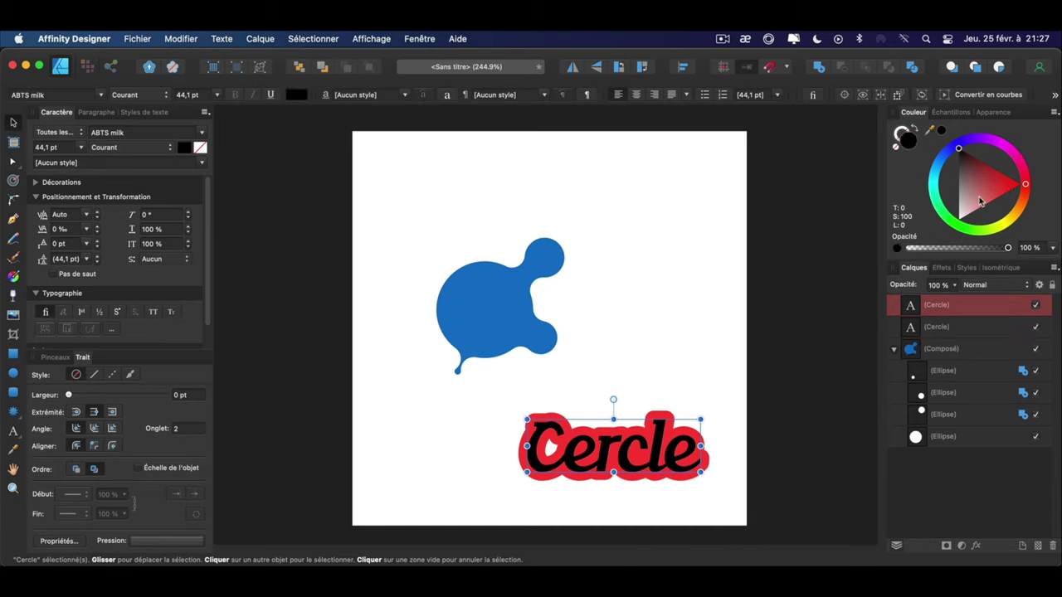
{"action": "left_click", "coordinate": [959, 220]}
{"action": "left_click", "coordinate": [711, 301]}
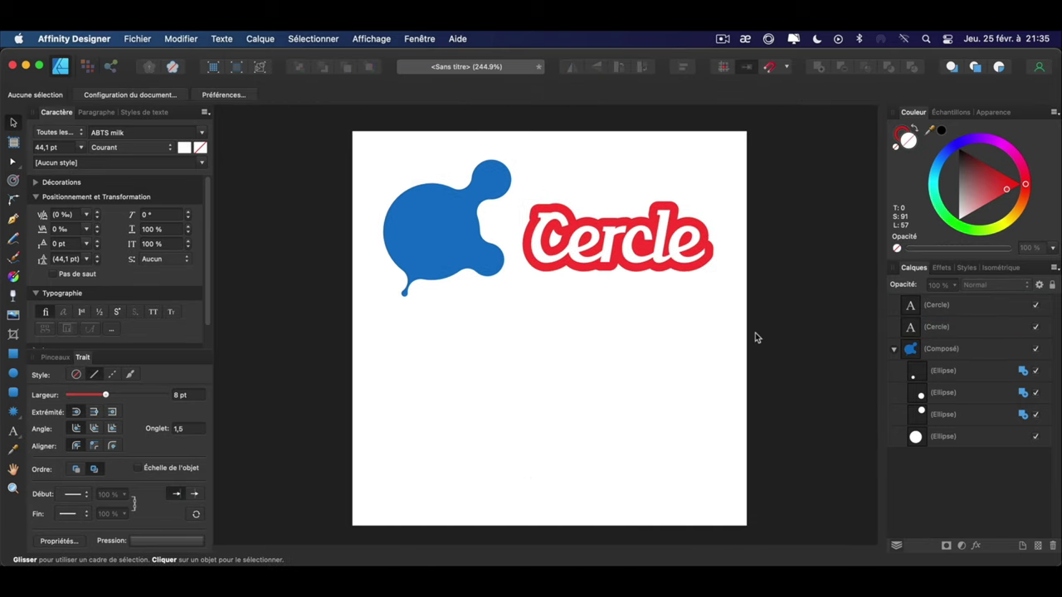
Round the red outline by adjusting the contour's Rayon (corner radius)
{"action": "left_click", "coordinate": [975, 330]}
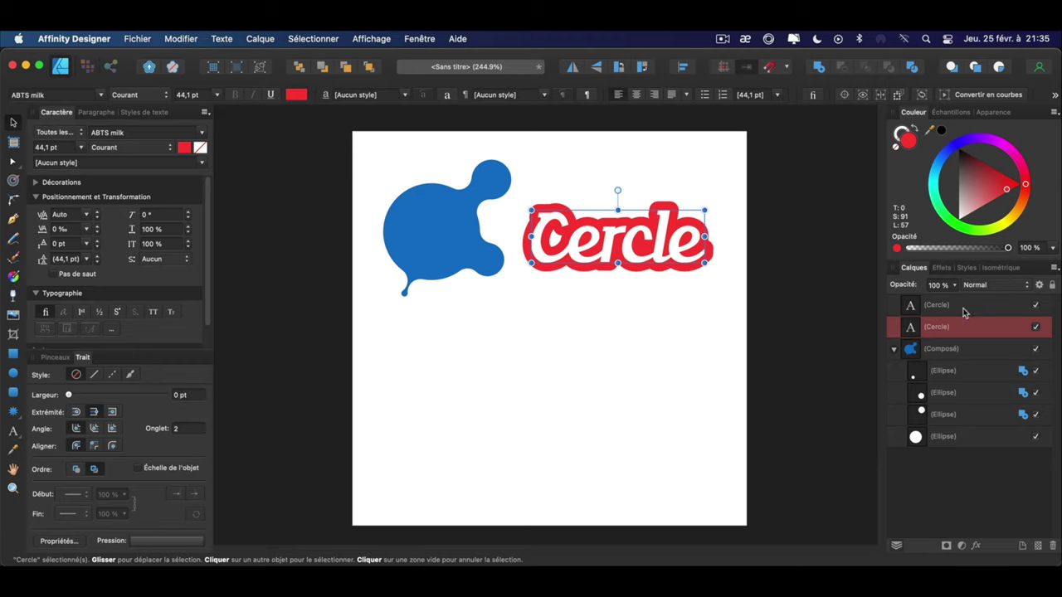
{"action": "key", "text": "o"}
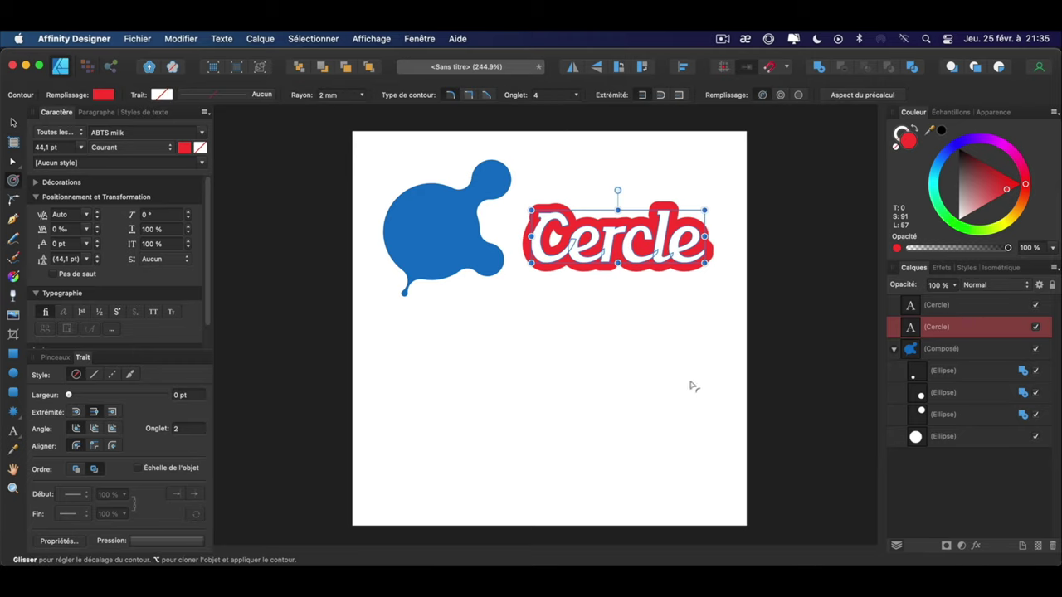
{"action": "left_click", "coordinate": [362, 97]}
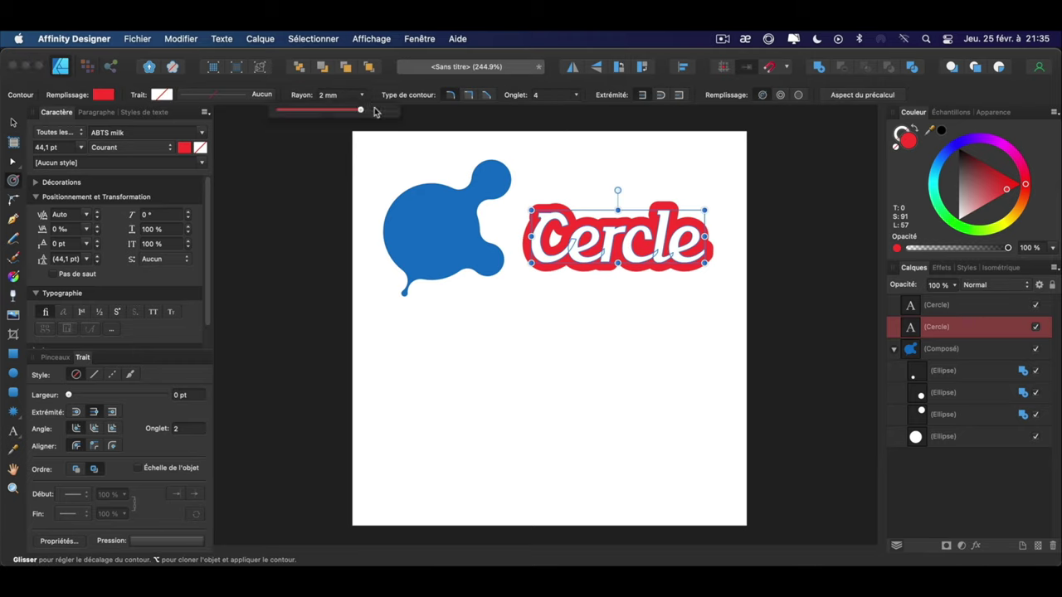
{"action": "left_click_drag", "start_coordinate": [359, 110], "coordinate": [359, 123]}
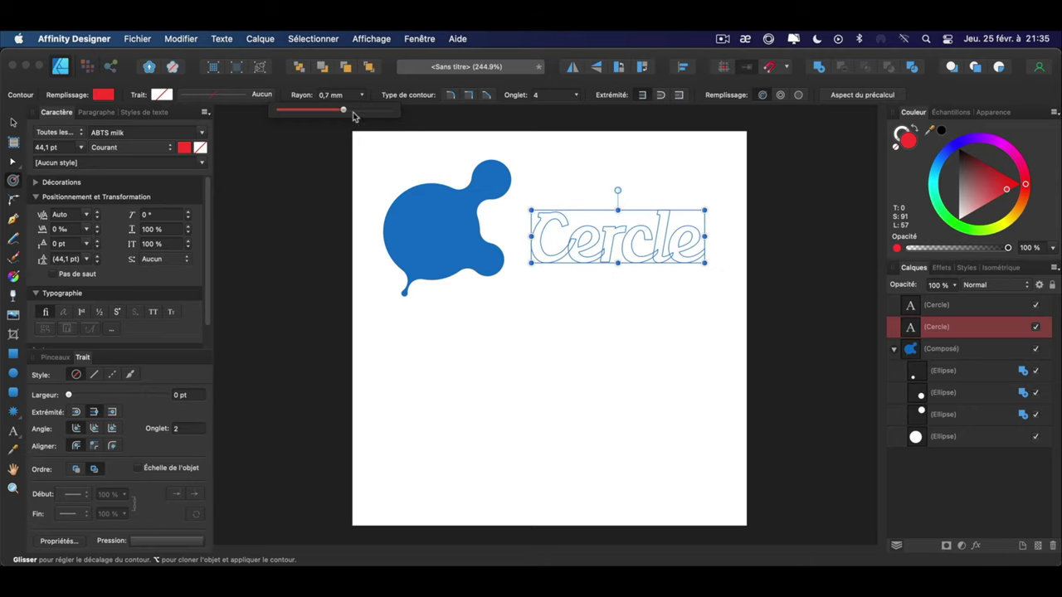
{"action": "key", "text": "v"}
{"action": "left_click", "coordinate": [758, 355]}
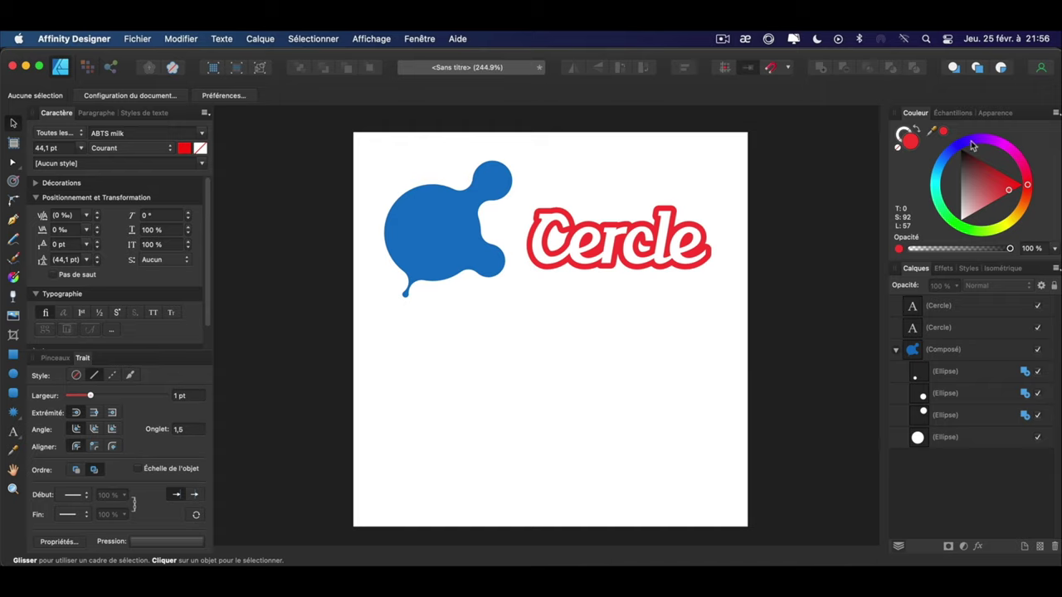
Pick bright green and draw a circle below the logo, then duplicate and arrange copies
{"action": "left_click_drag", "start_coordinate": [940, 203], "coordinate": [961, 189]}
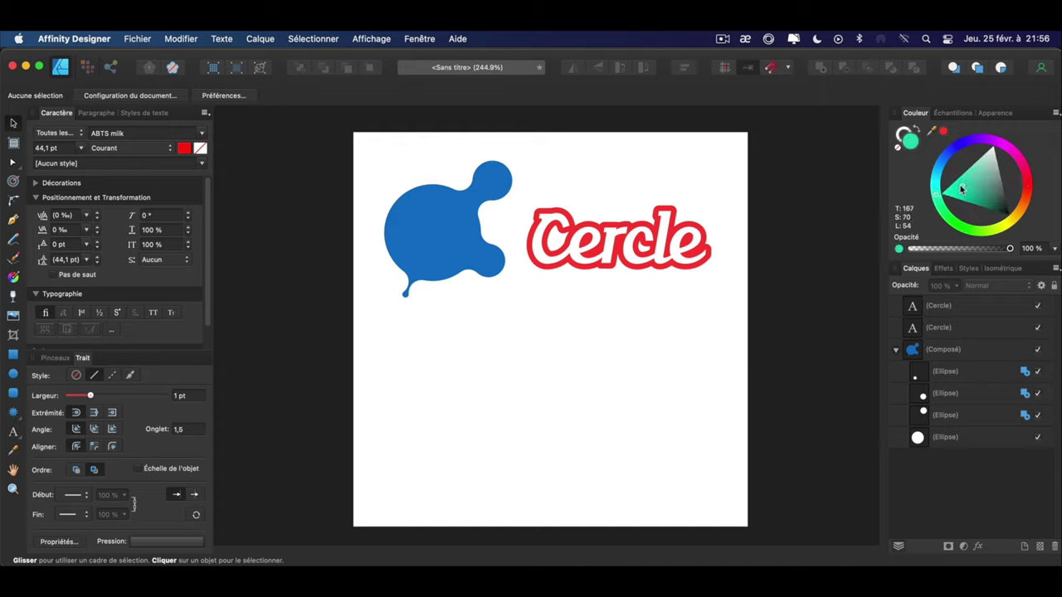
{"action": "key", "text": "m"}
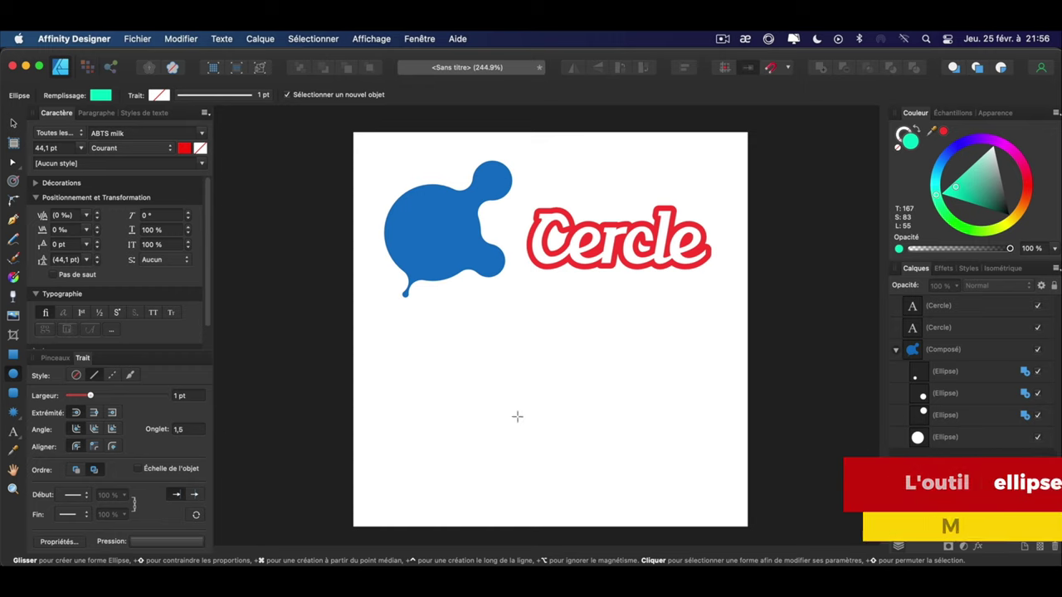
{"action": "left_click_drag", "start_coordinate": [425, 361], "coordinate": [488, 424]}
{"action": "key", "text": "v"}
{"action": "left_click_drag", "start_coordinate": [472, 386], "coordinate": [523, 390]}
{"action": "mouse_move", "coordinate": [524, 389]}
{"action": "left_mouse_down"}
{"action": "mouse_move", "coordinate": [571, 365]}
{"action": "mouse_move", "coordinate": [497, 433]}
{"action": "mouse_move", "coordinate": [474, 373]}
{"action": "left_mouse_up"}
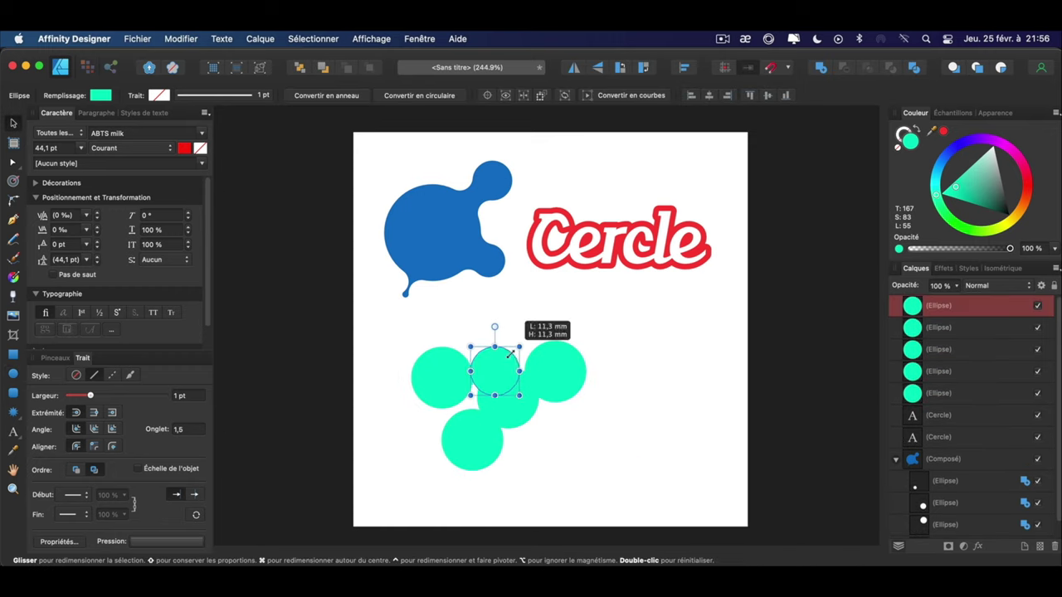
{"action": "mouse_move", "coordinate": [523, 396]}
{"action": "left_mouse_down"}
{"action": "mouse_move", "coordinate": [509, 357]}
{"action": "mouse_move", "coordinate": [493, 405]}
{"action": "mouse_move", "coordinate": [498, 397]}
{"action": "left_mouse_up"}
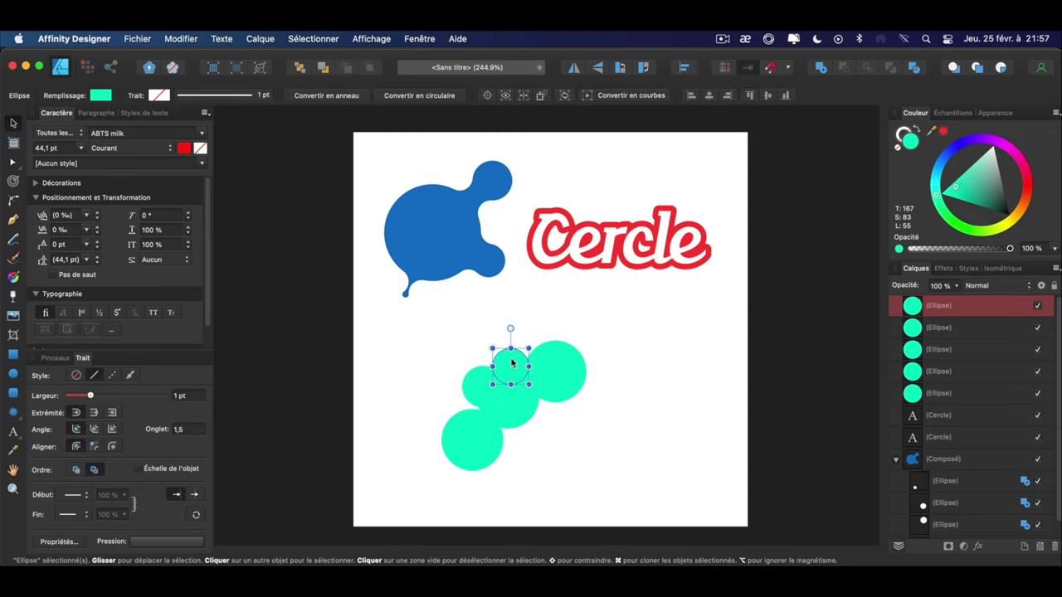
{"action": "left_click_drag", "start_coordinate": [472, 440], "coordinate": [567, 432]}
Add a small sixth circle at the right, select all six and merge them with Ajouter
{"action": "left_click", "coordinate": [545, 334]}
{"action": "mouse_move", "coordinate": [608, 474]}
{"action": "left_mouse_down"}
{"action": "mouse_move", "coordinate": [547, 428]}
{"action": "mouse_move", "coordinate": [560, 449]}
{"action": "left_mouse_up"}
{"action": "left_click_drag", "start_coordinate": [431, 334], "coordinate": [614, 495]}
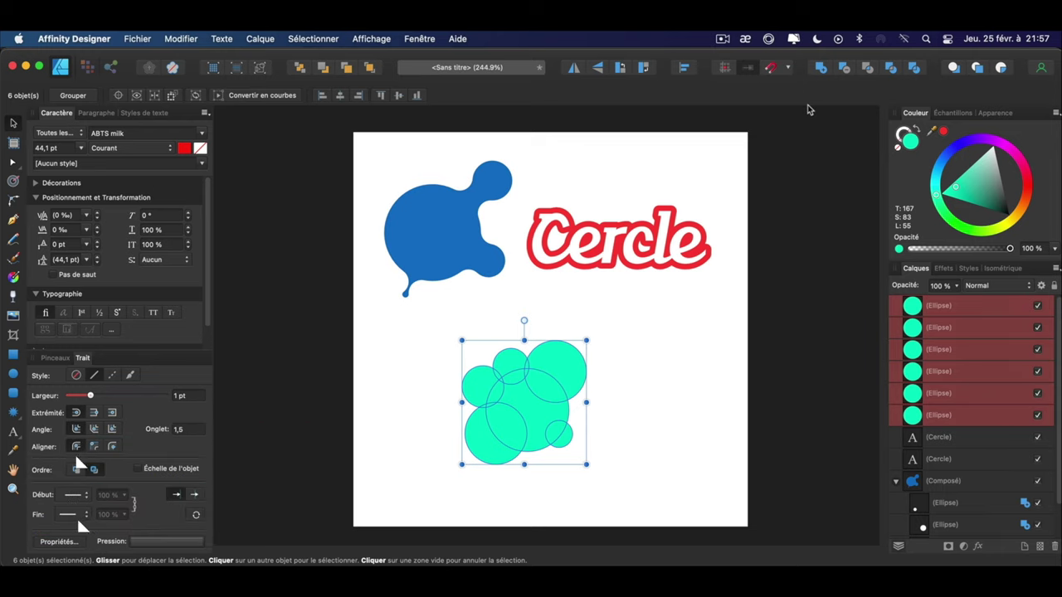
{"action": "left_click", "coordinate": [822, 73], "text": "alt"}
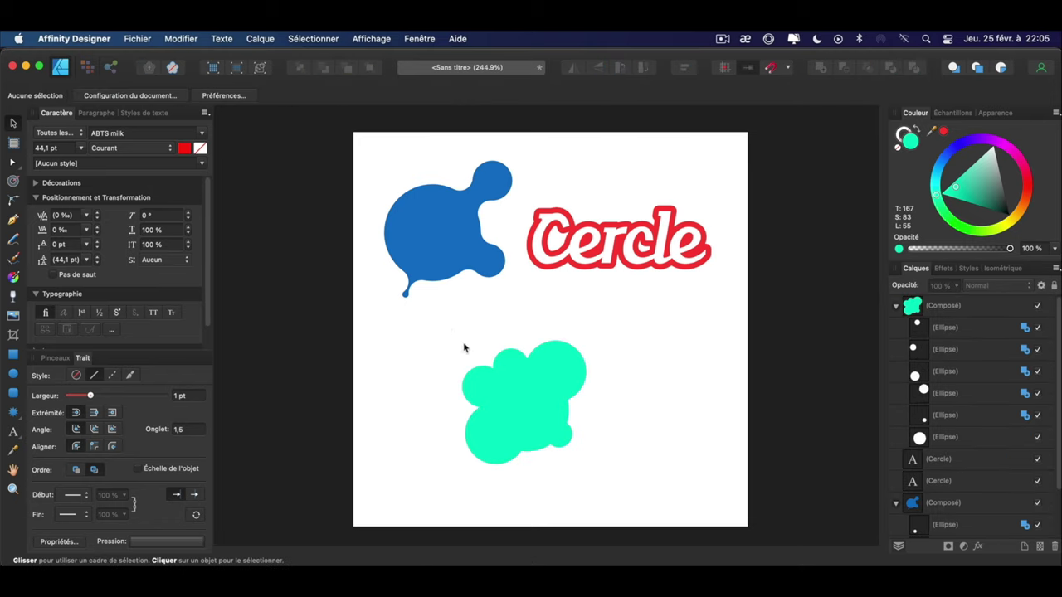
Round the merged green shape with an inward contour and move one inner circle upper right
{"action": "left_click_drag", "start_coordinate": [441, 320], "coordinate": [628, 453]}
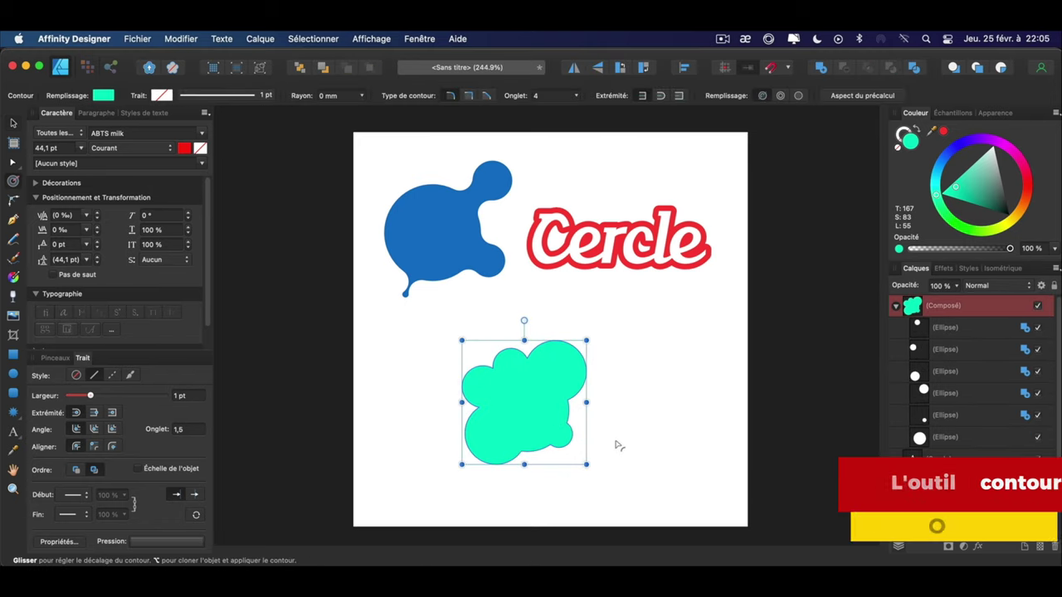
{"action": "key", "text": "o"}
{"action": "mouse_move", "coordinate": [545, 391]}
{"action": "left_mouse_down"}
{"action": "mouse_move", "coordinate": [535, 396]}
{"action": "mouse_move", "coordinate": [578, 357]}
{"action": "left_mouse_up"}
{"action": "left_click", "coordinate": [14, 122]}
{"action": "left_click", "coordinate": [563, 367]}
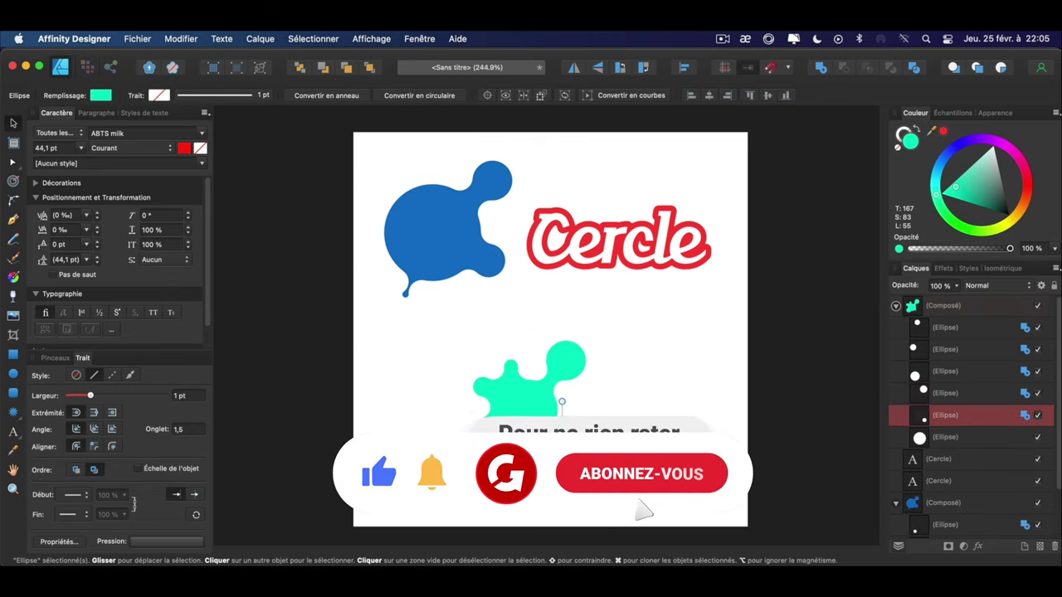
{"action": "left_click", "coordinate": [412, 336]}
{"action": "left_click_drag", "start_coordinate": [412, 336], "coordinate": [632, 431]}
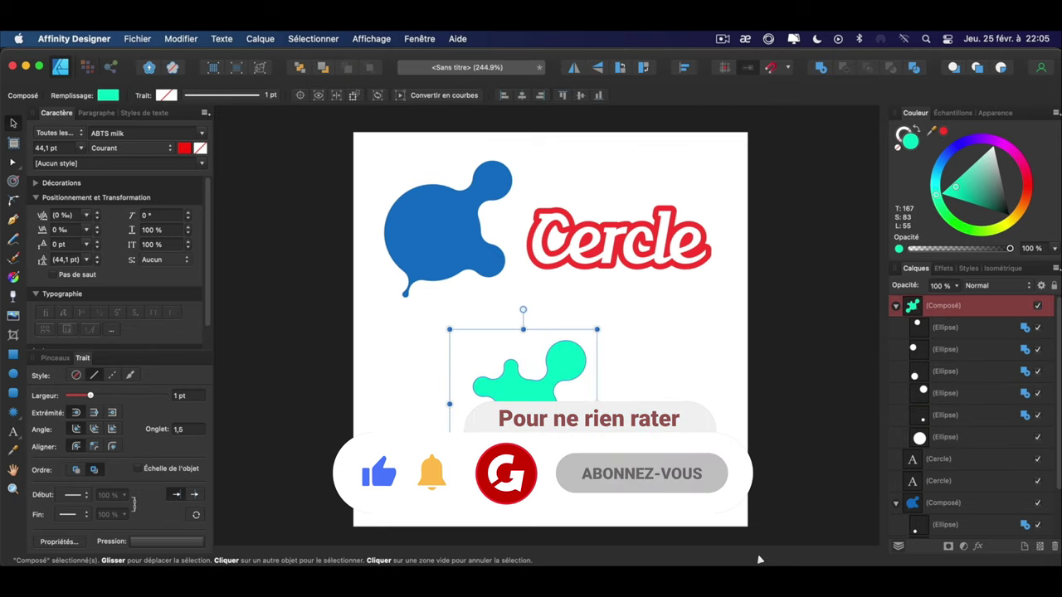
Apply a bottom-left to top-right linear gradient with a dark teal stop, deleting the end stop
{"action": "key", "text": "g"}
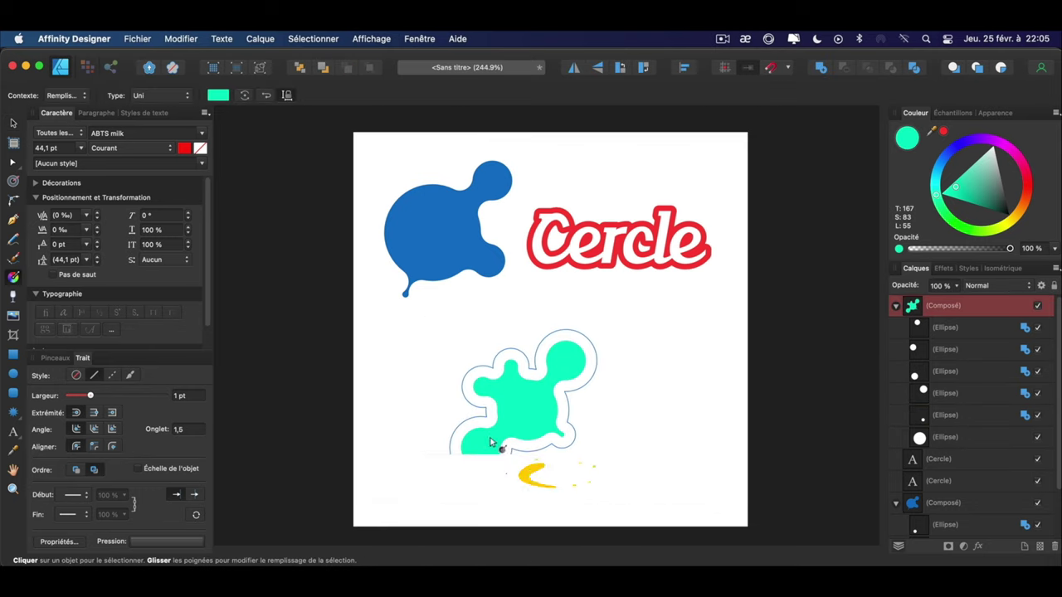
{"action": "left_click_drag", "start_coordinate": [435, 486], "coordinate": [618, 307]}
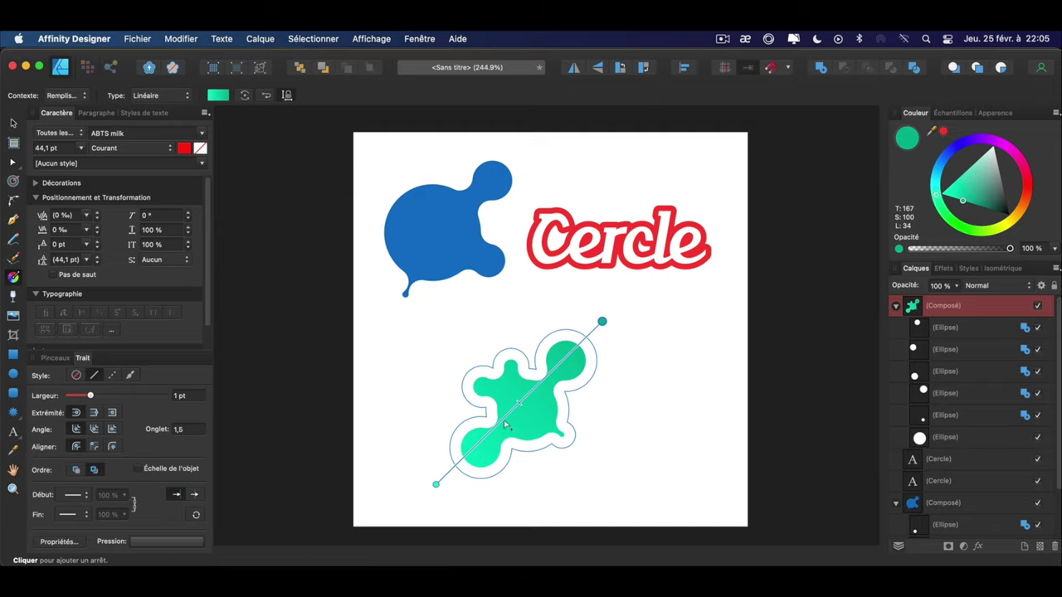
{"action": "left_click", "coordinate": [501, 423]}
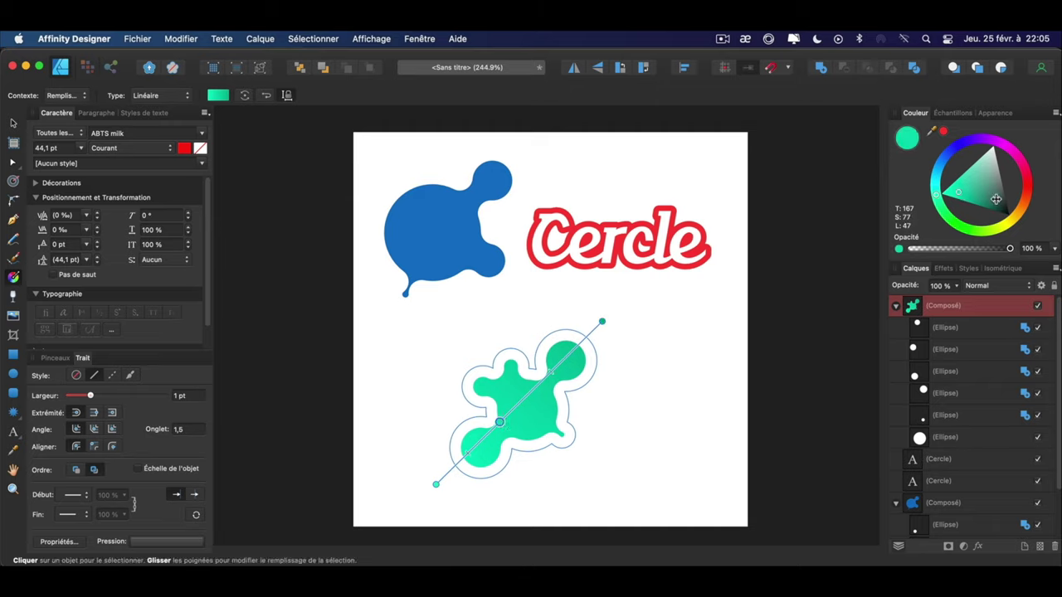
{"action": "left_click_drag", "start_coordinate": [995, 199], "coordinate": [990, 193]}
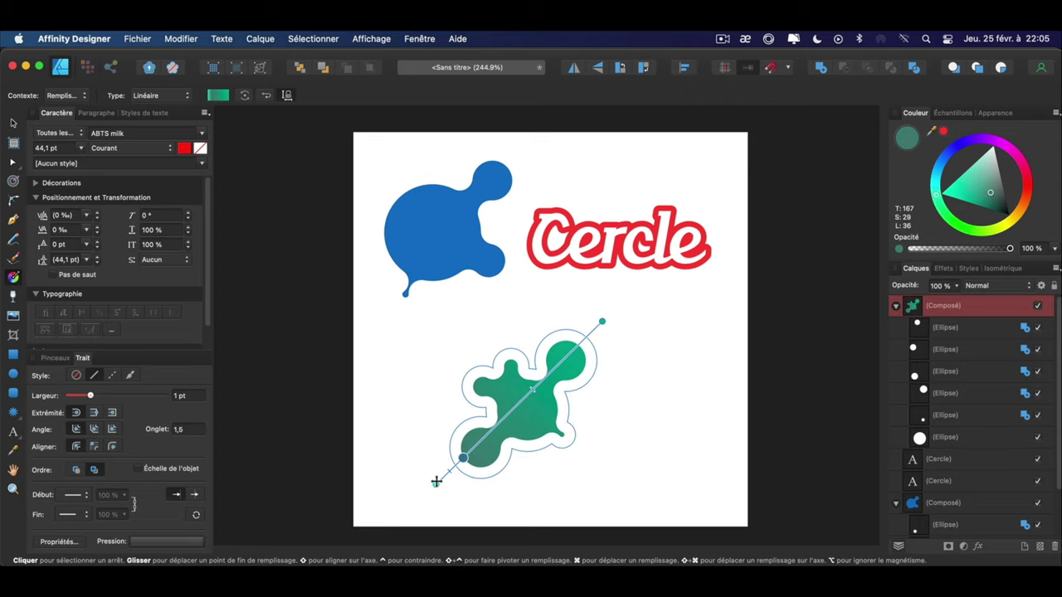
{"action": "left_click", "coordinate": [436, 483]}
{"action": "key", "text": "Delete"}
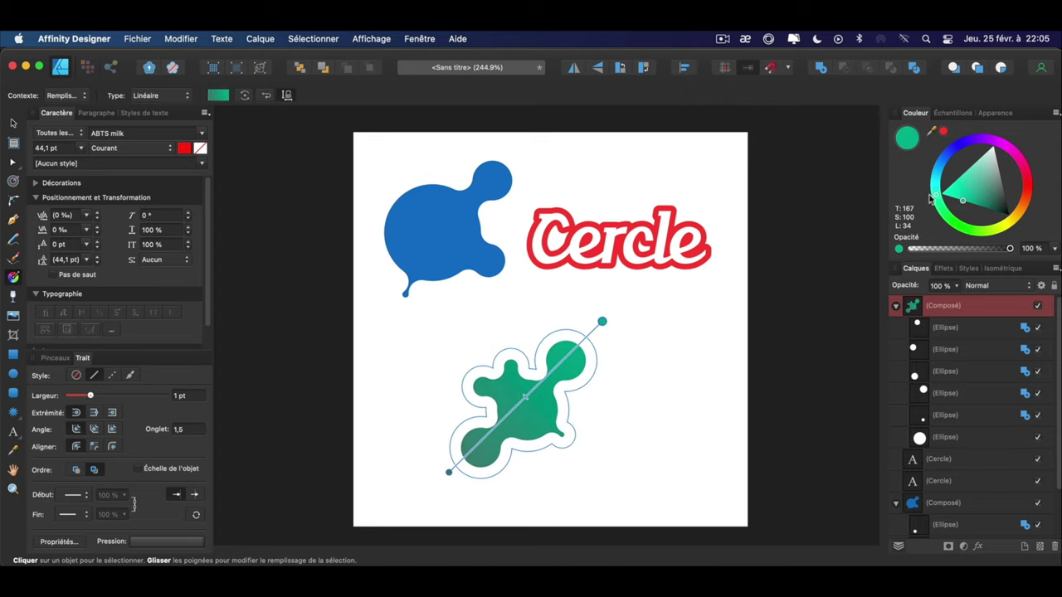
Move the gradient-filled green blob slightly up and to the right
{"action": "key", "text": "v"}
{"action": "left_click", "coordinate": [557, 426]}
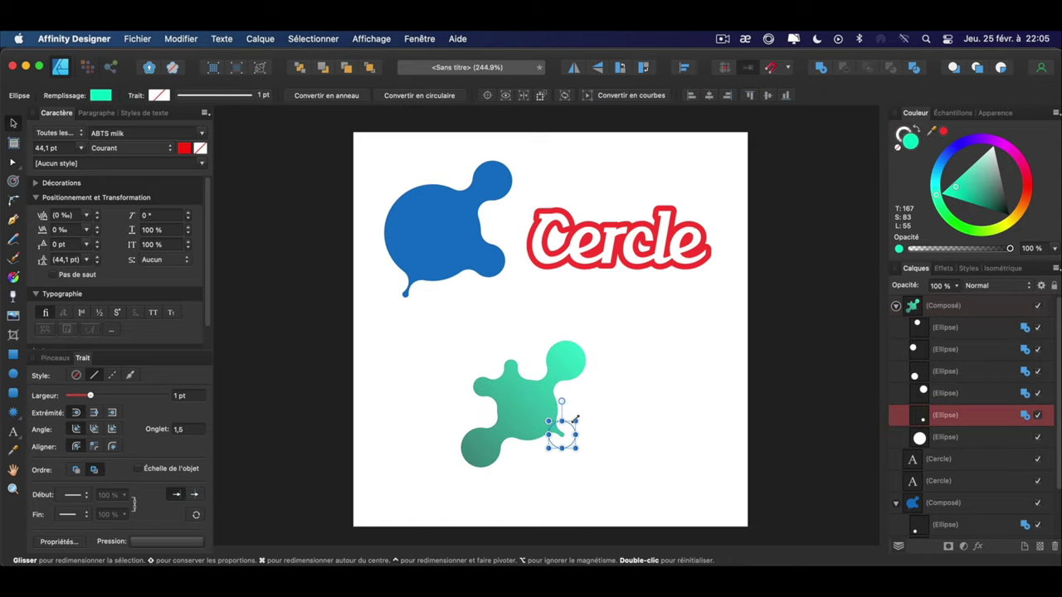
{"action": "left_click", "coordinate": [616, 398]}
{"action": "left_click_drag", "start_coordinate": [527, 415], "coordinate": [559, 389]}
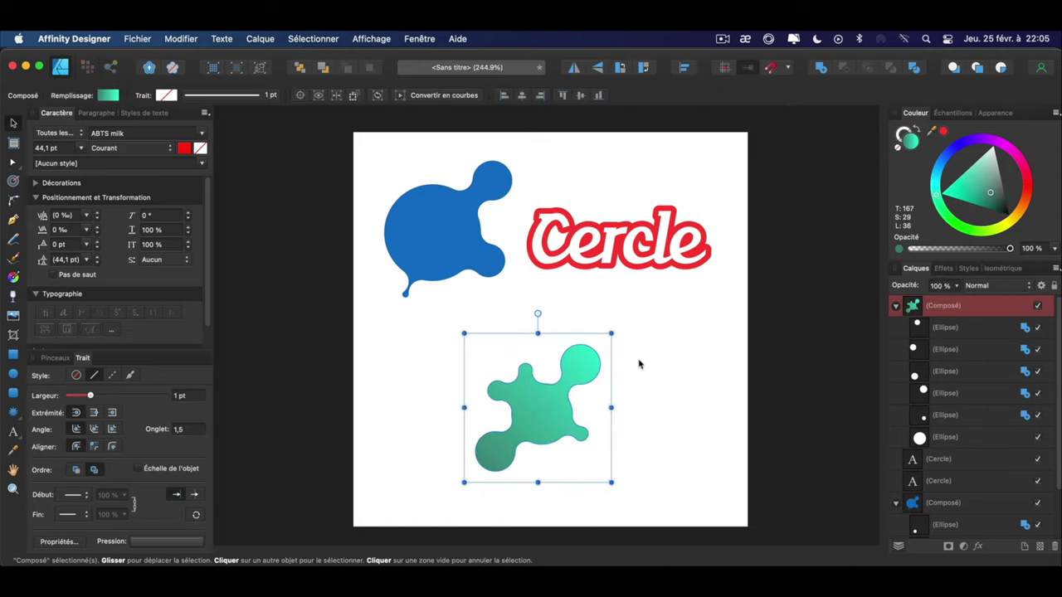
{"action": "left_click", "coordinate": [675, 398]}
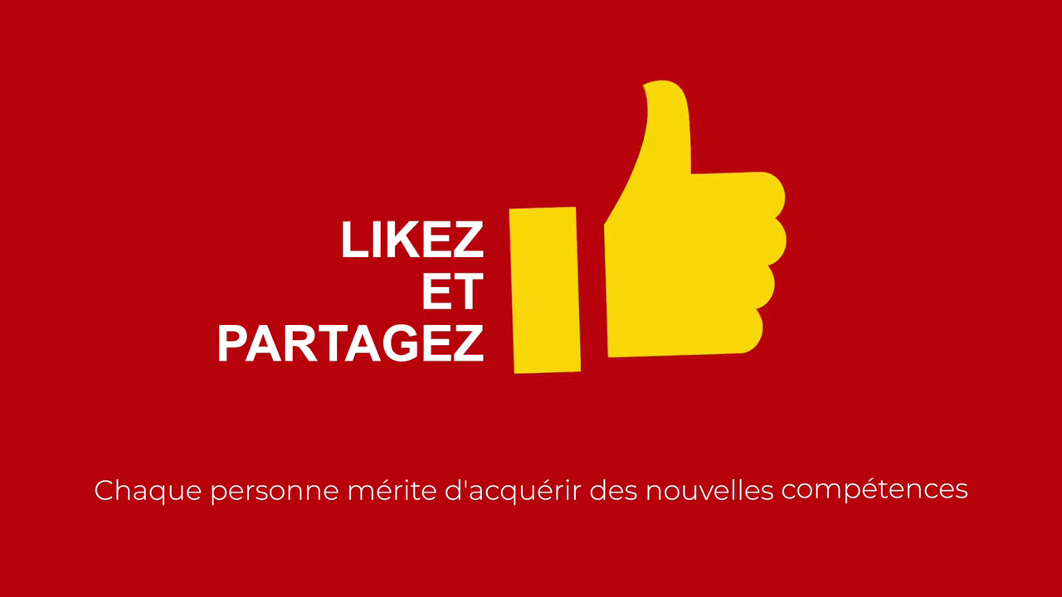